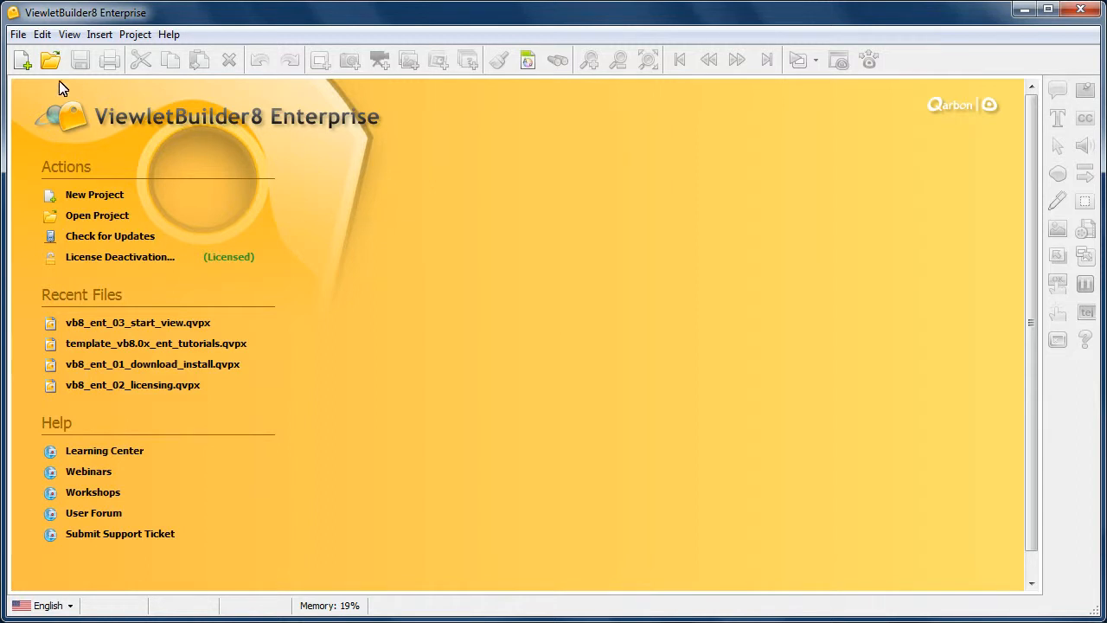
Start a new Image Project, and collapse and re-expand its preview pane
{"action": "left_click", "coordinate": [22, 59]}
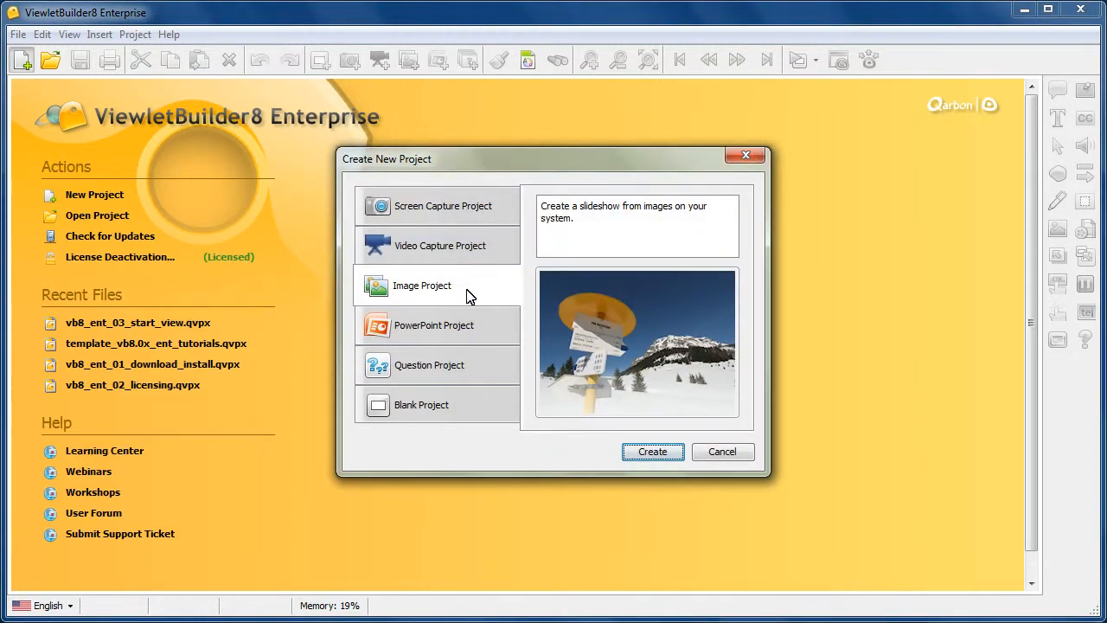
{"action": "left_click", "coordinate": [654, 451]}
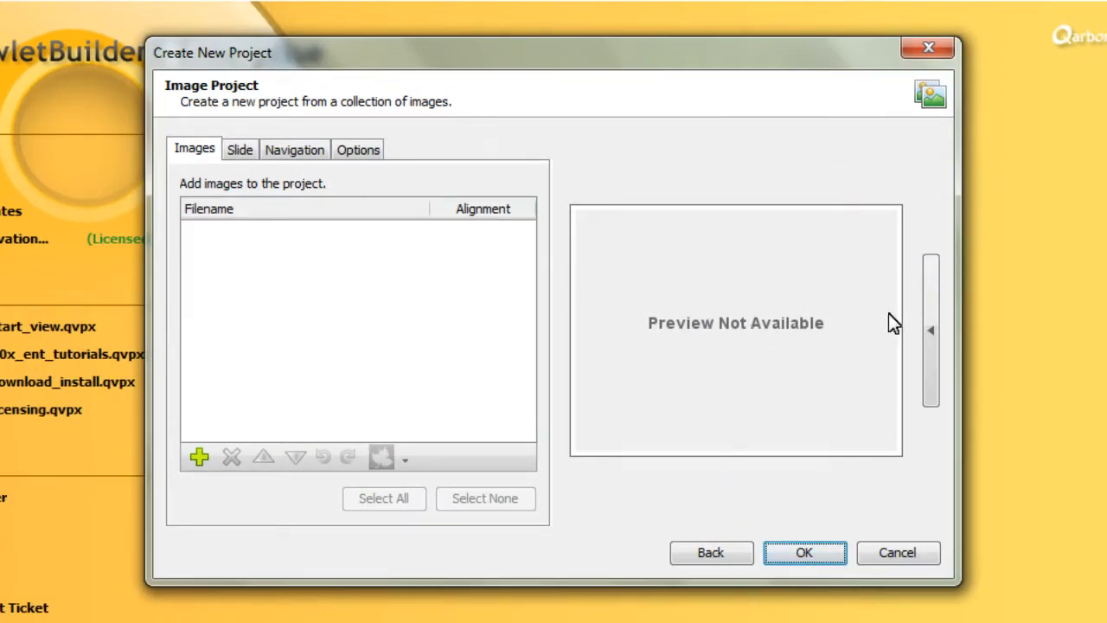
{"action": "left_click", "coordinate": [932, 336]}
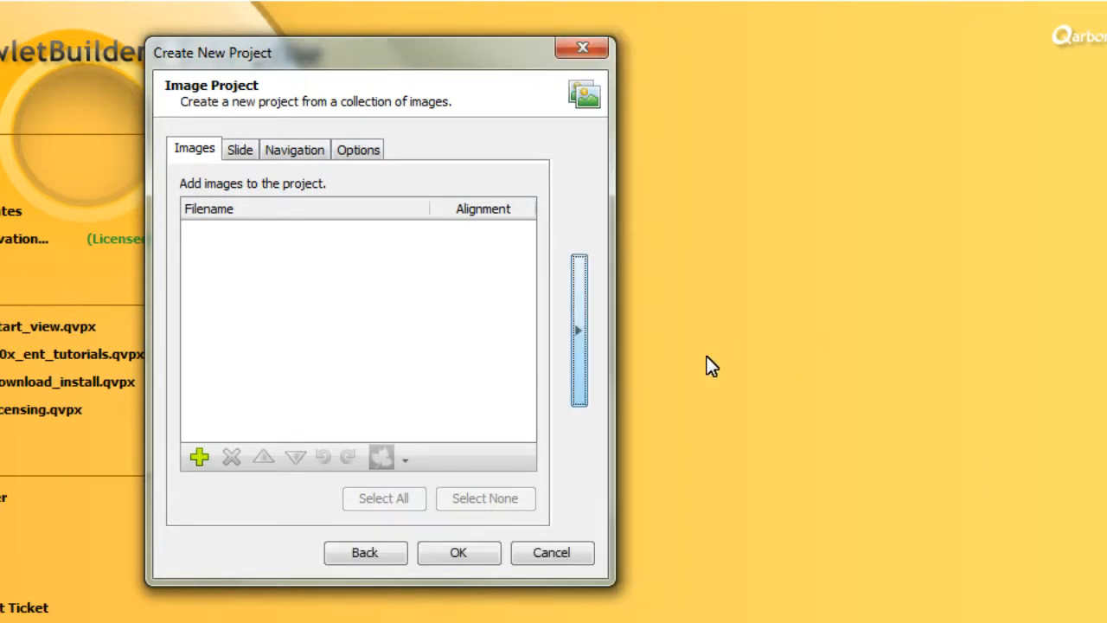
{"action": "left_click", "coordinate": [581, 346]}
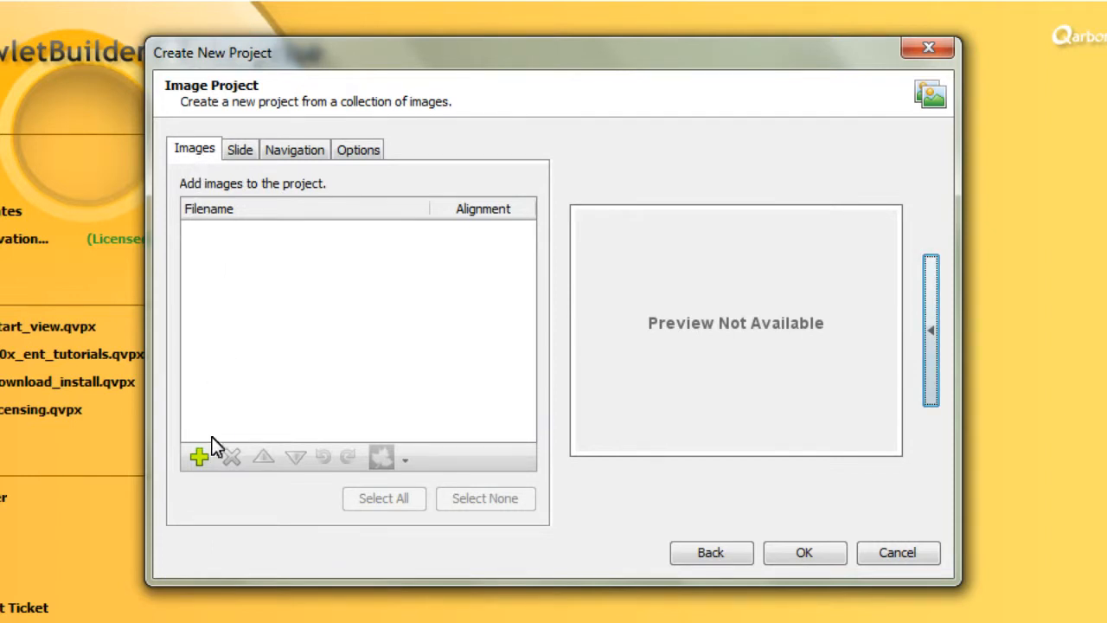
Add the images Blackboard through DunceCap plus Laptop, MouseRightButton and Pen from the Learning folder to the project
{"action": "left_click", "coordinate": [202, 457]}
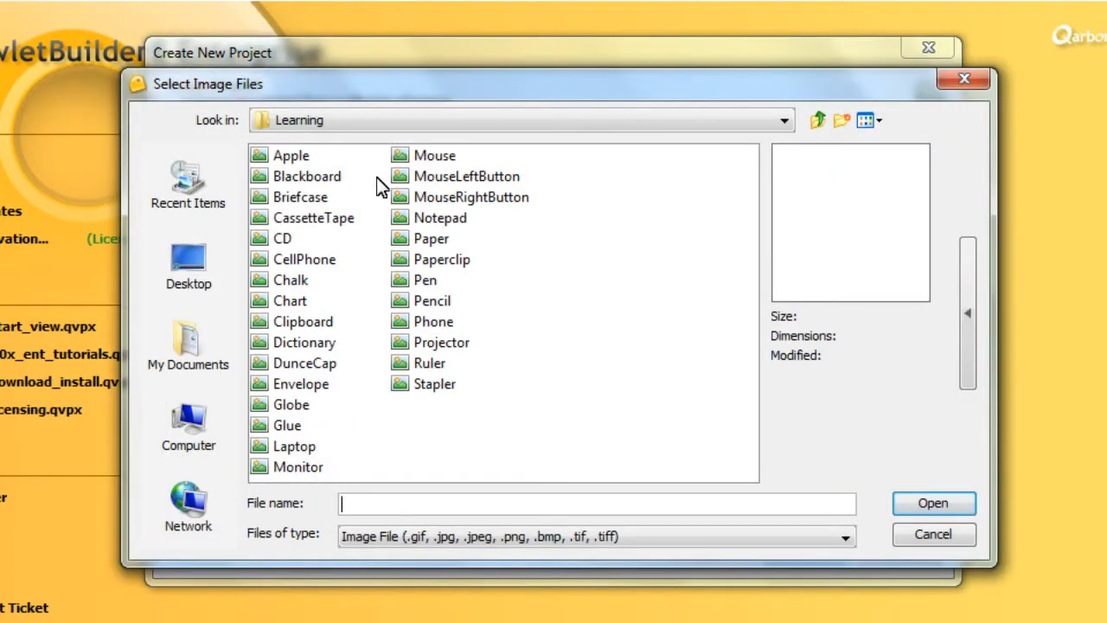
{"action": "left_click", "coordinate": [302, 178]}
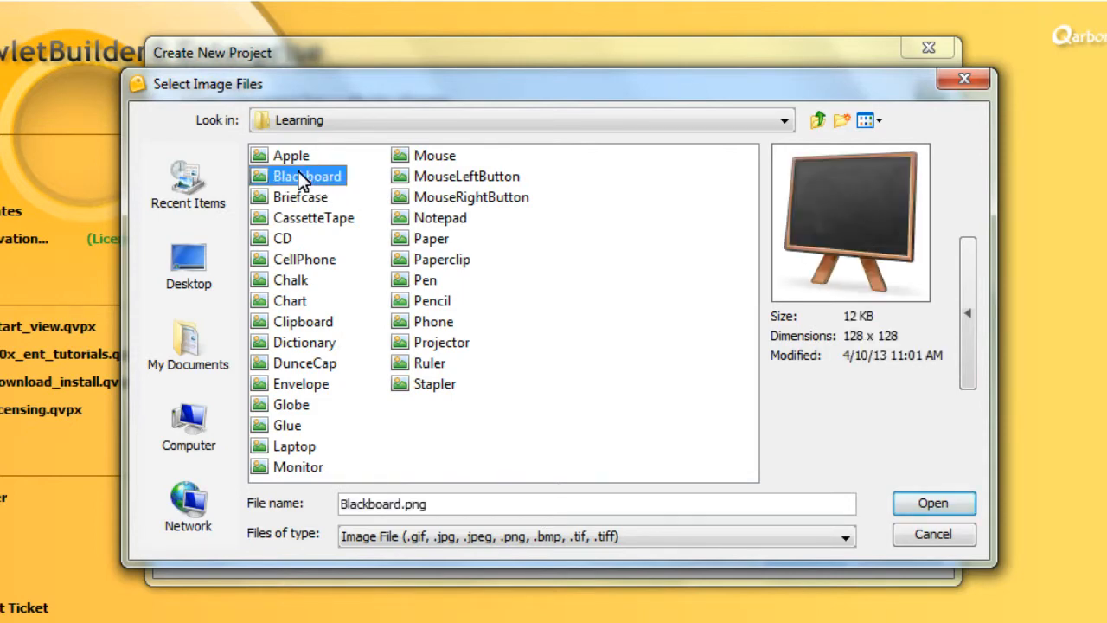
{"action": "left_click", "coordinate": [289, 362], "text": "shift"}
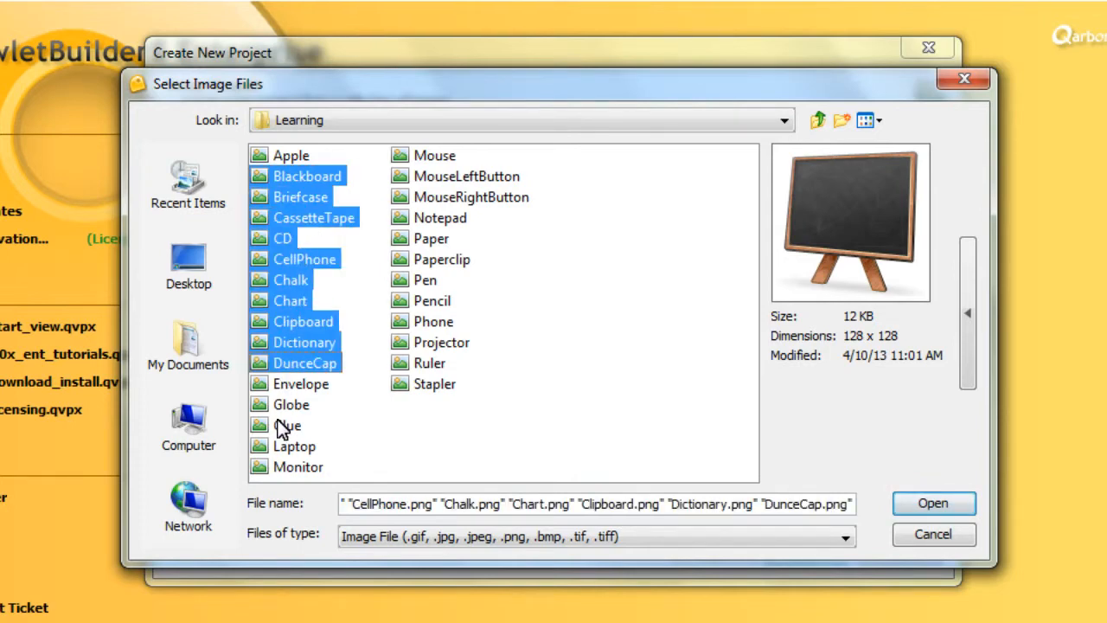
{"action": "left_click", "coordinate": [292, 445], "text": "ctrl"}
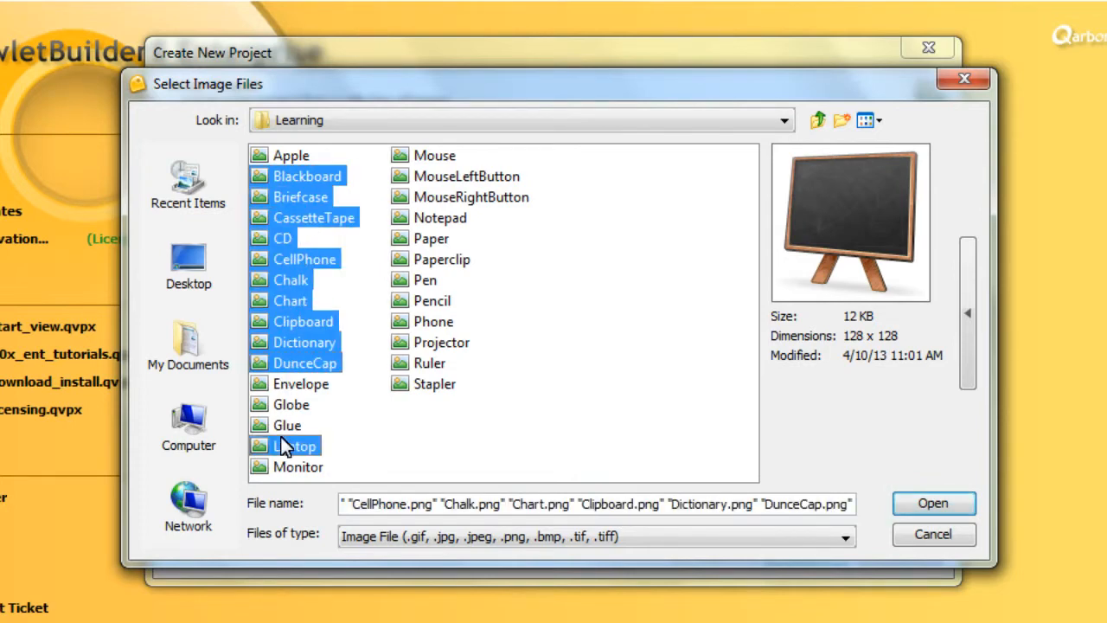
{"action": "left_click", "coordinate": [445, 197], "text": "ctrl"}
{"action": "left_click", "coordinate": [432, 285], "text": "ctrl"}
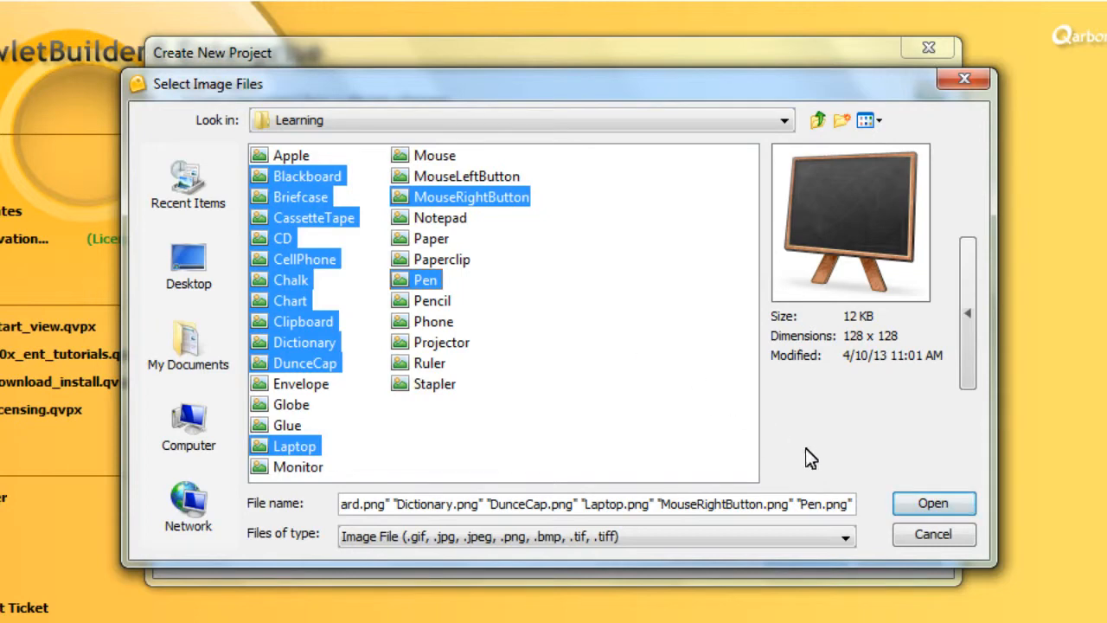
{"action": "left_click", "coordinate": [949, 505]}
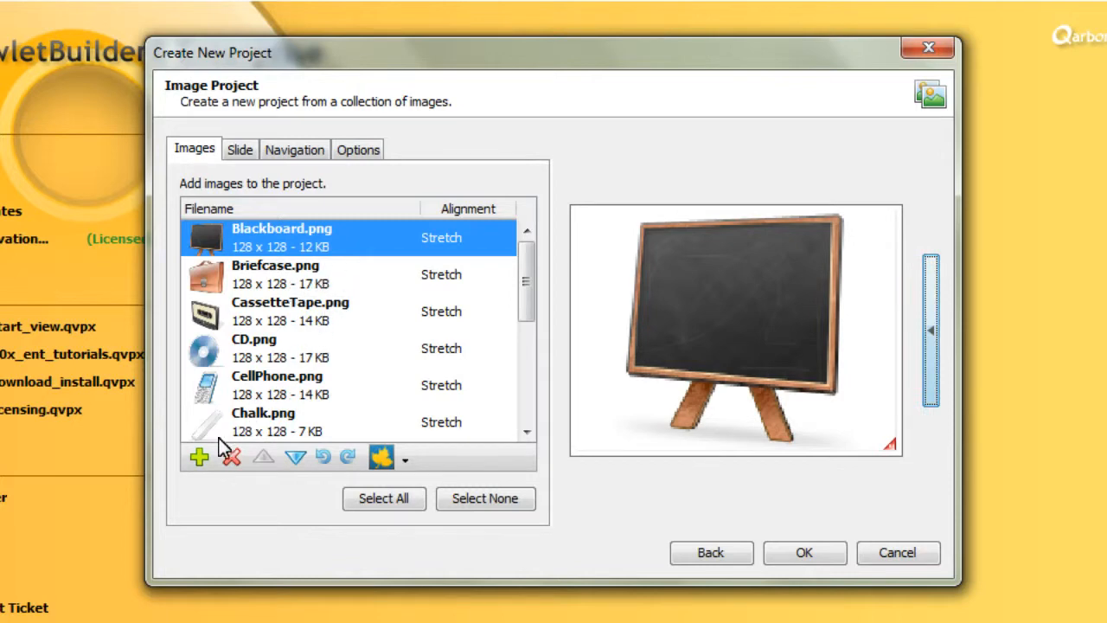
Add a second copy of Chalk.png to the project's images
{"action": "left_click", "coordinate": [200, 460]}
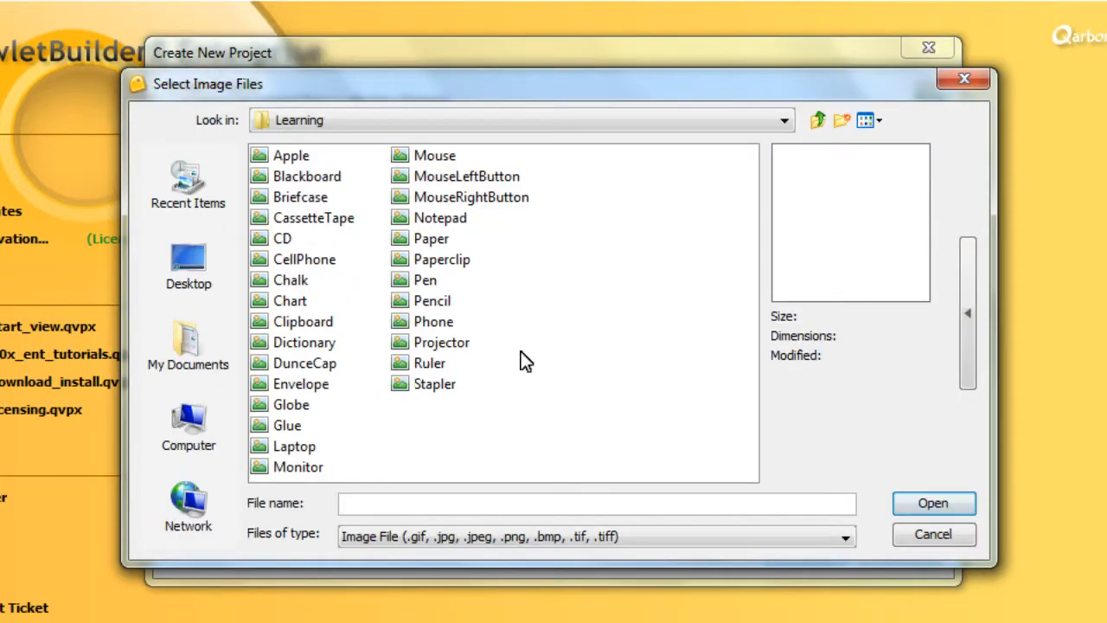
{"action": "left_click", "coordinate": [292, 282]}
{"action": "left_click", "coordinate": [910, 503]}
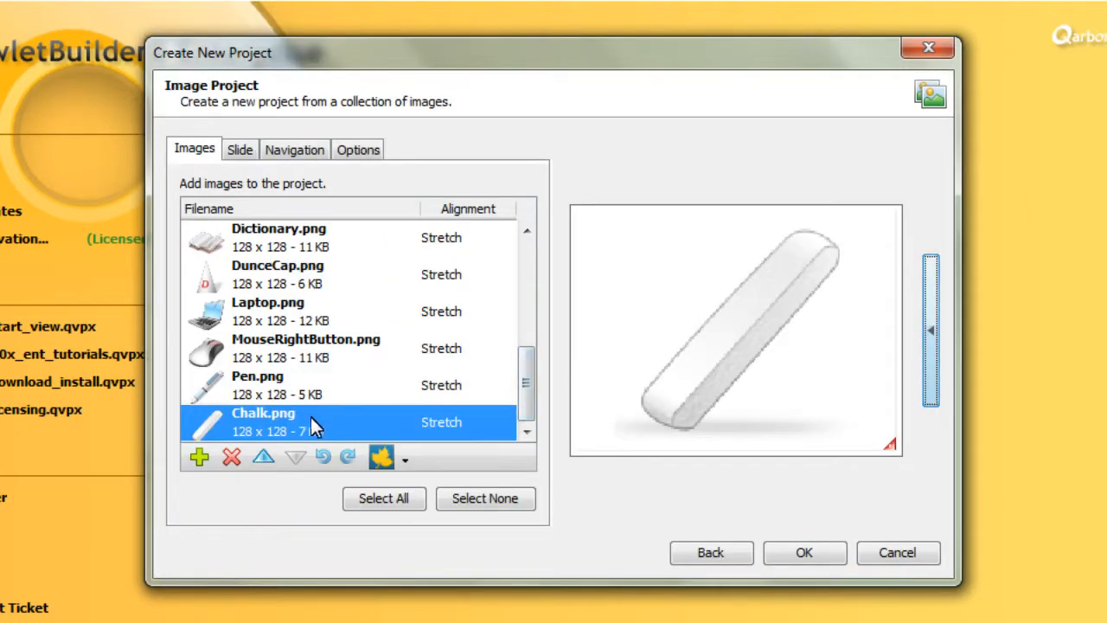
Preview CD.png, Briefcase.png and the first Chalk.png from the image list
{"action": "scroll", "coordinate": [513, 250], "scroll_direction": "up", "scroll_amount": 3}
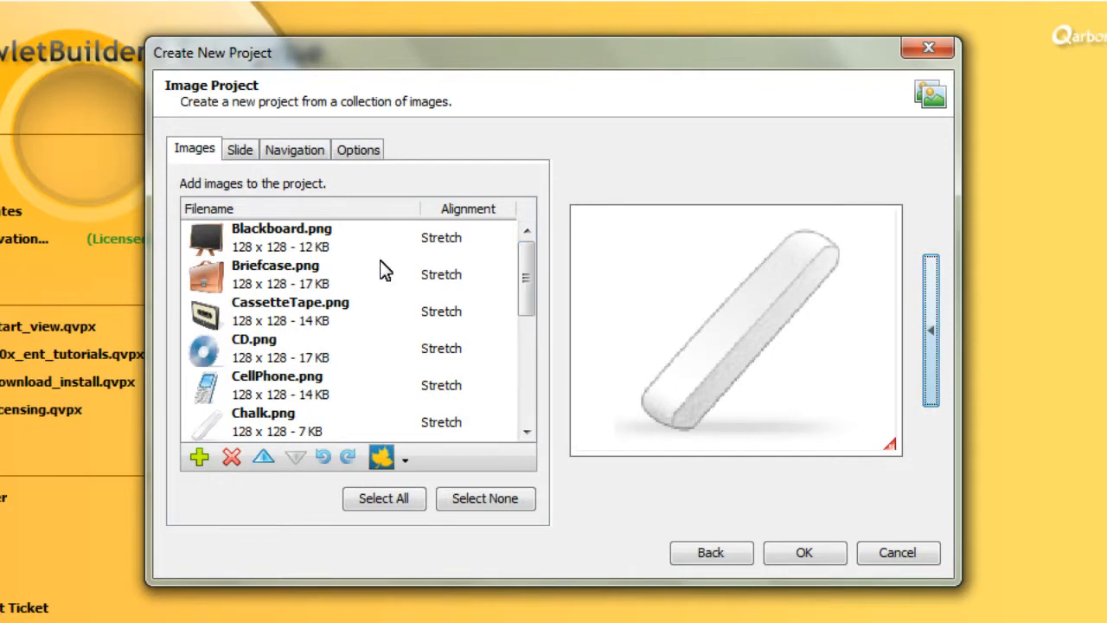
{"action": "left_click", "coordinate": [262, 356]}
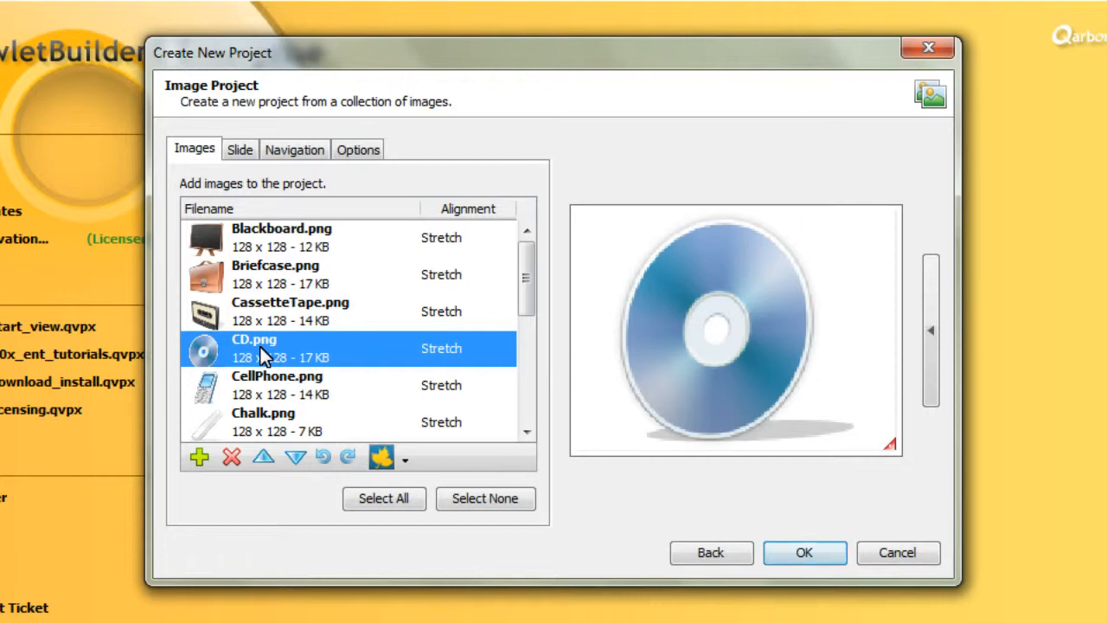
{"action": "left_click", "coordinate": [266, 279]}
{"action": "left_click", "coordinate": [270, 416]}
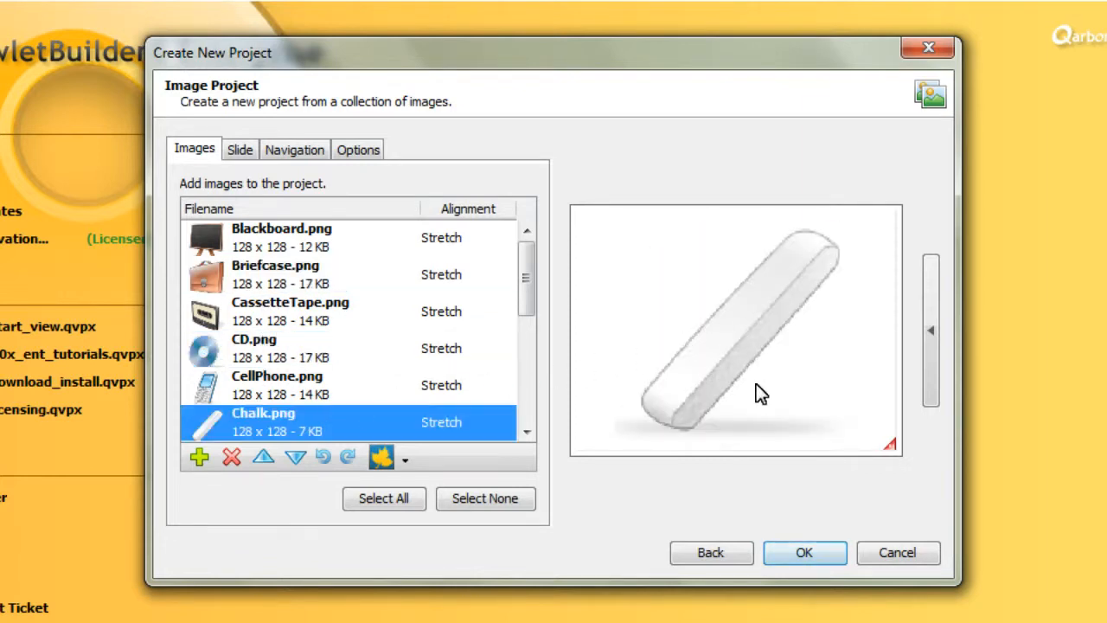
Remove the duplicate Chalk.png at the end of the image list
{"action": "left_click_drag", "start_coordinate": [527, 309], "coordinate": [544, 402]}
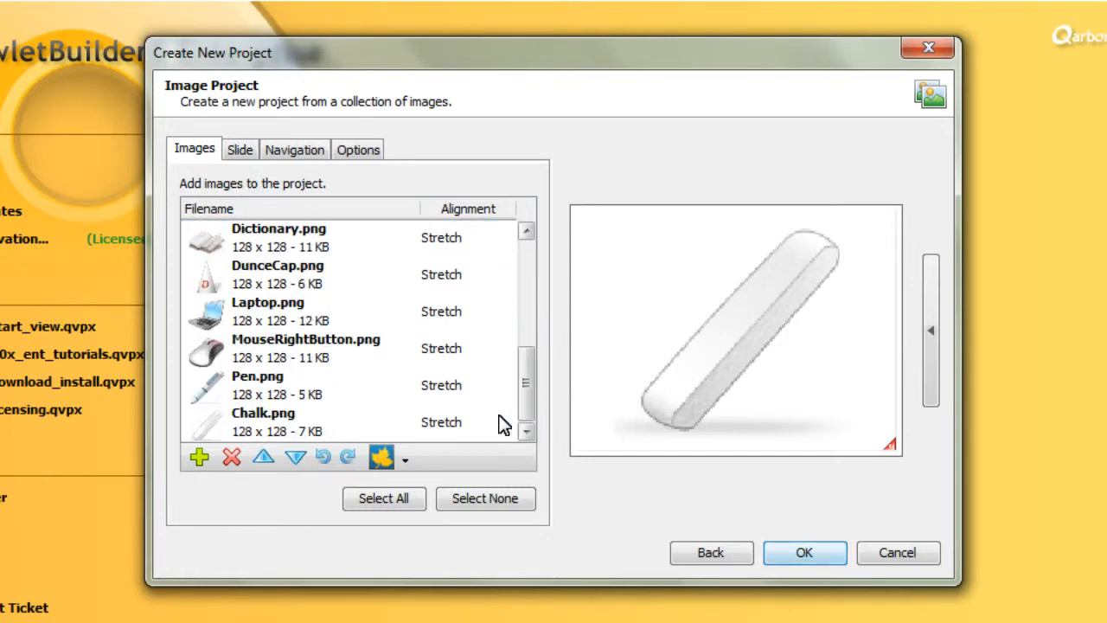
{"action": "left_click", "coordinate": [280, 414]}
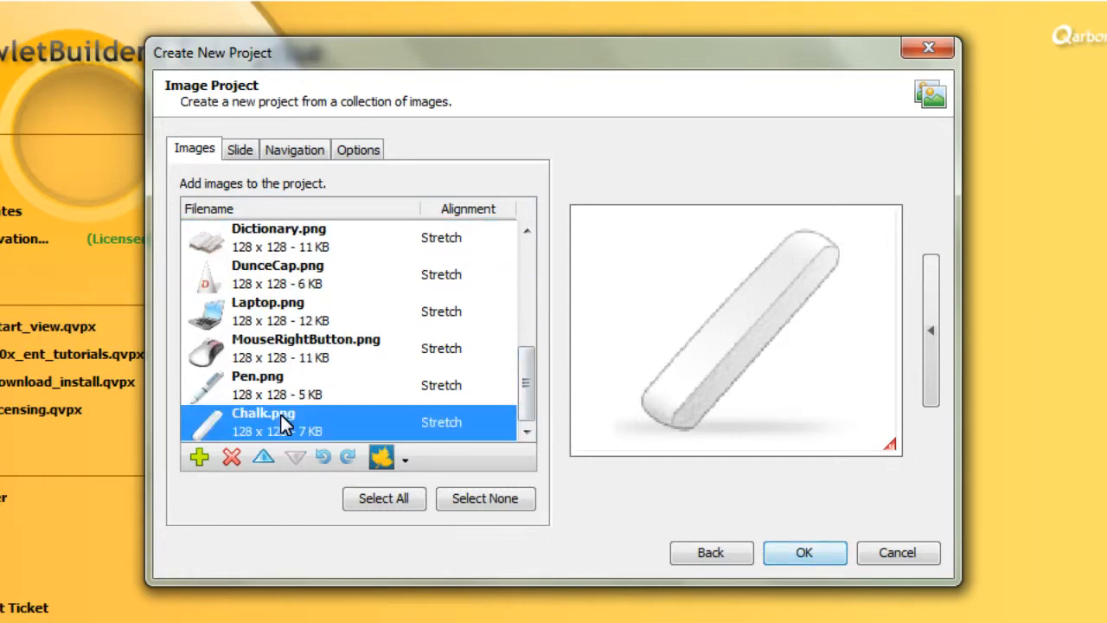
{"action": "left_click", "coordinate": [230, 458]}
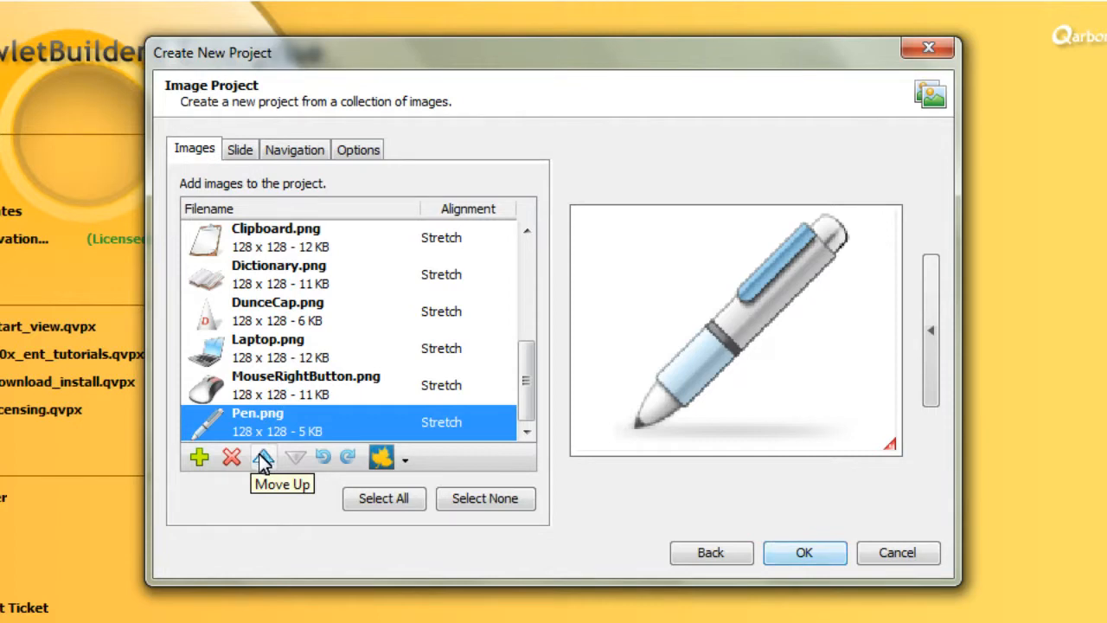
Move Pen.png up to the start of the image order and back down one place, directly after Blackboard.png
{"action": "left_click", "coordinate": [263, 458]}
{"action": "left_click", "coordinate": [263, 459]}
{"action": "left_click", "coordinate": [264, 459]}
{"action": "left_click", "coordinate": [264, 458]}
{"action": "left_click", "coordinate": [264, 458]}
{"action": "left_click", "coordinate": [264, 458]}
{"action": "left_click_drag", "start_coordinate": [521, 383], "coordinate": [535, 241]}
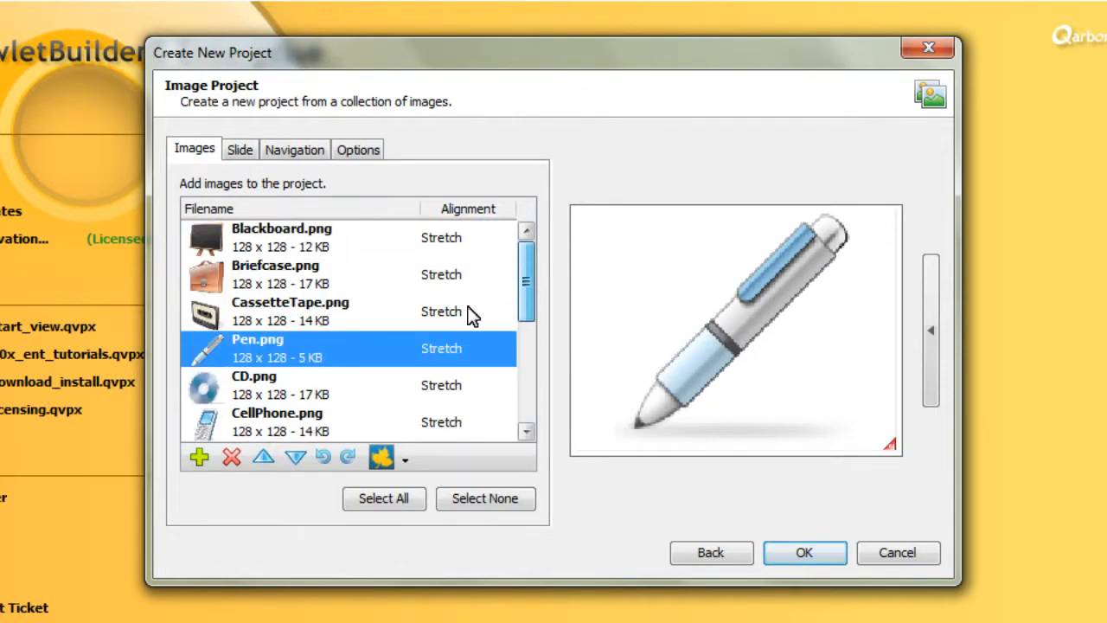
{"action": "left_click", "coordinate": [263, 458]}
{"action": "left_click", "coordinate": [263, 459]}
{"action": "left_click", "coordinate": [263, 459]}
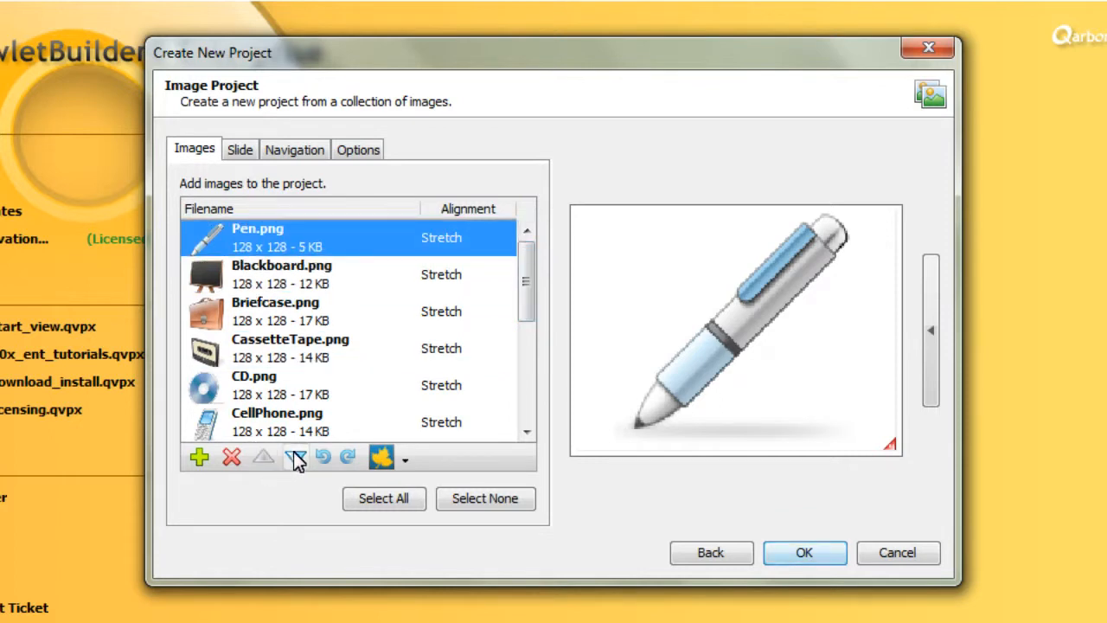
{"action": "left_click", "coordinate": [295, 457]}
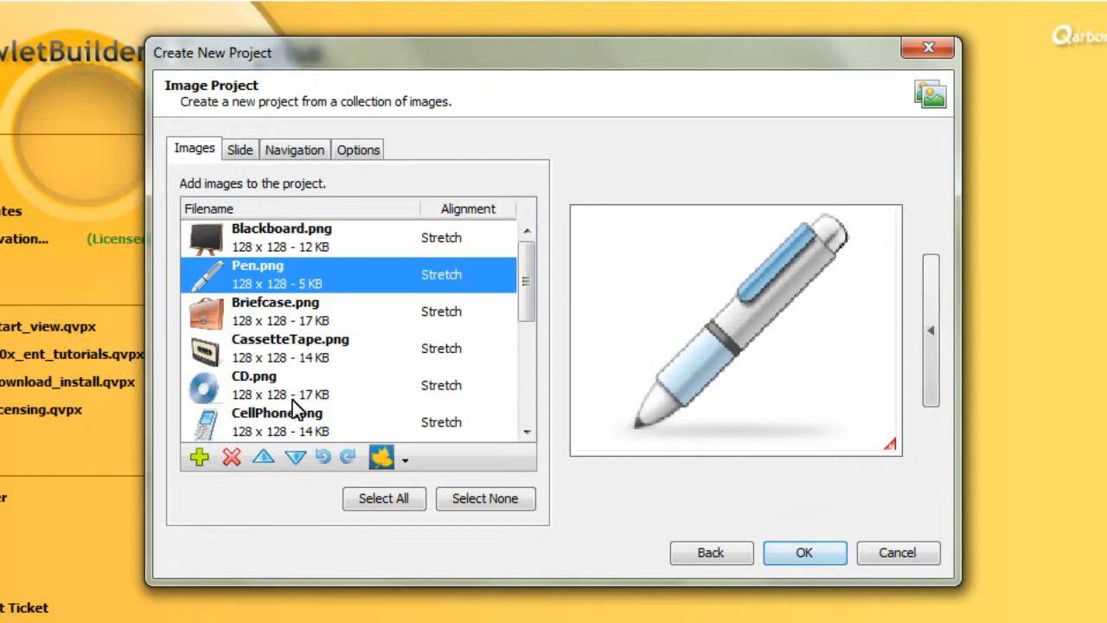
Rotate Pen.png twice to the right and twice back to the left
{"action": "left_click", "coordinate": [348, 459]}
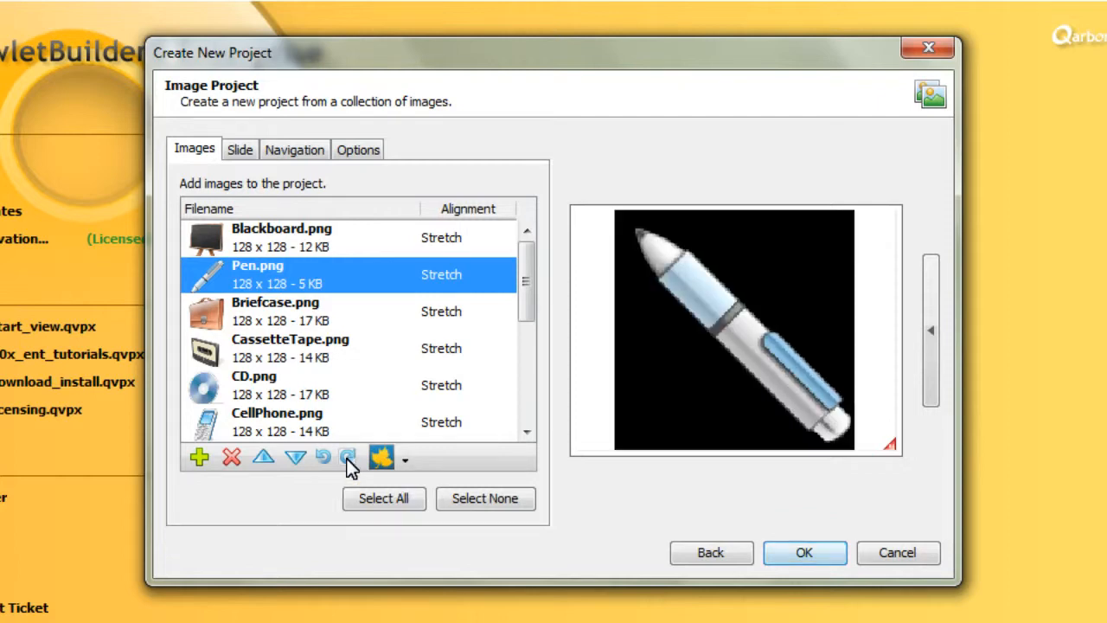
{"action": "left_click", "coordinate": [348, 459]}
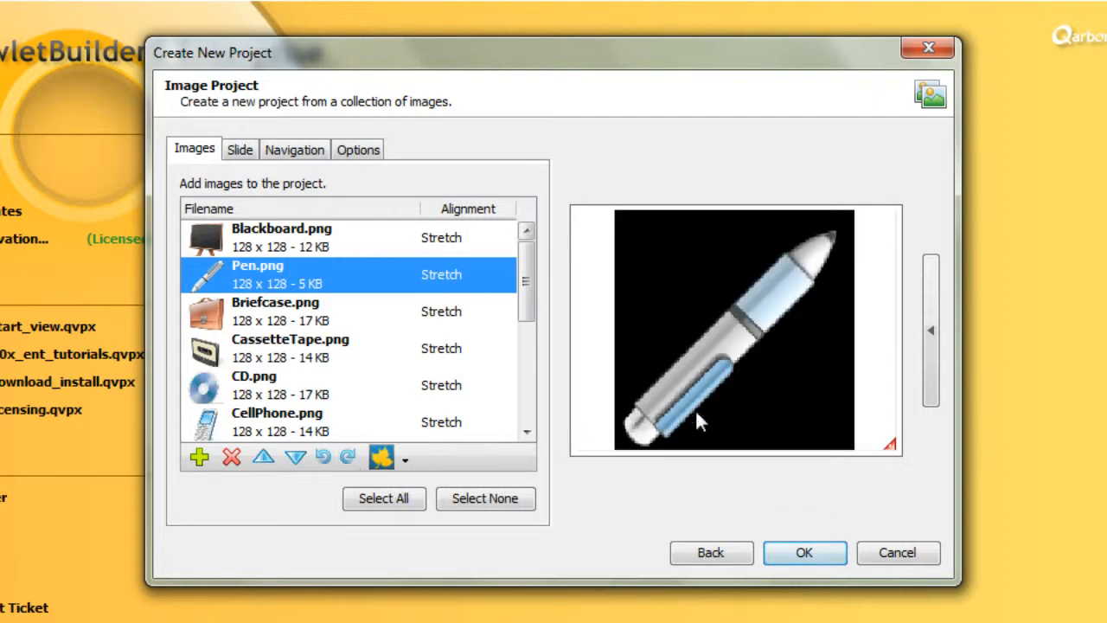
{"action": "left_click", "coordinate": [320, 458]}
{"action": "left_click", "coordinate": [321, 458]}
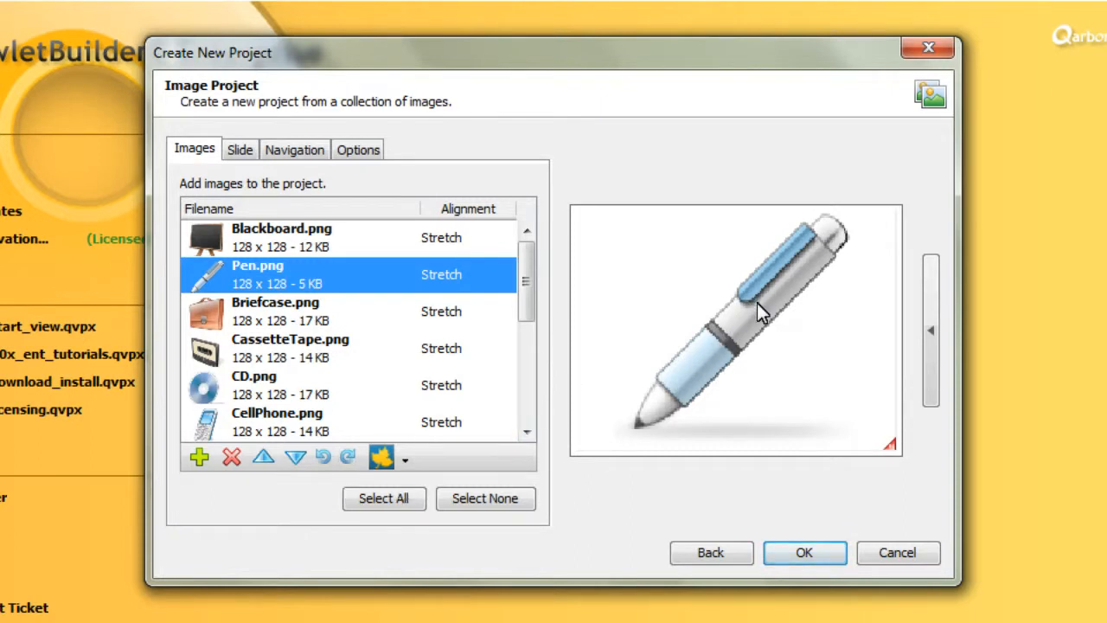
Set the alignment of Blackboard.png to Bottom Right
{"action": "left_click", "coordinate": [281, 242]}
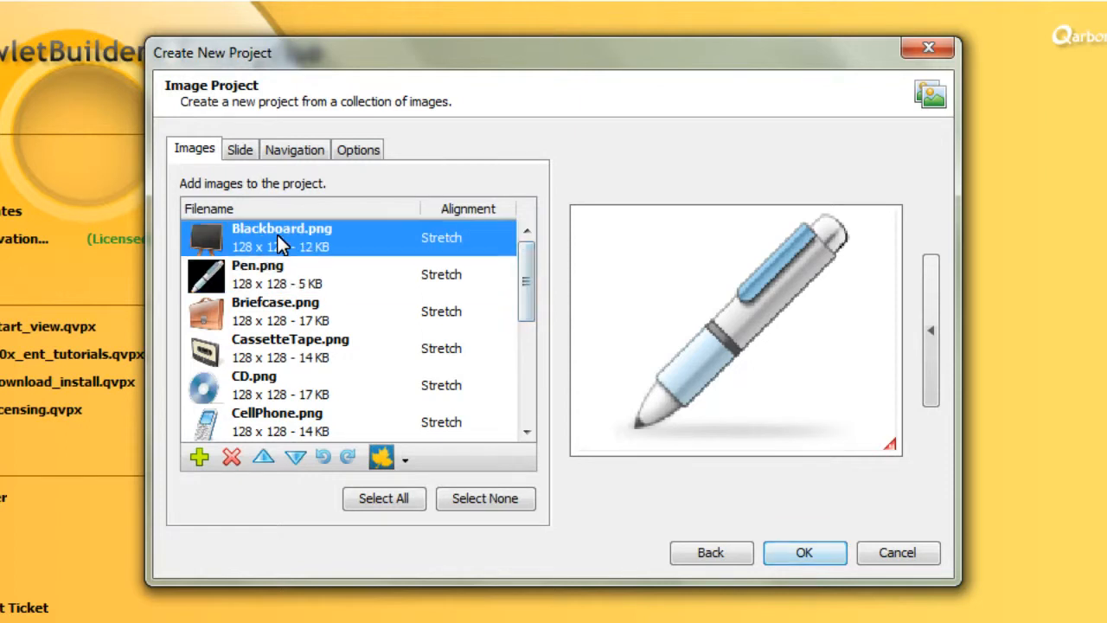
{"action": "left_click", "coordinate": [408, 463]}
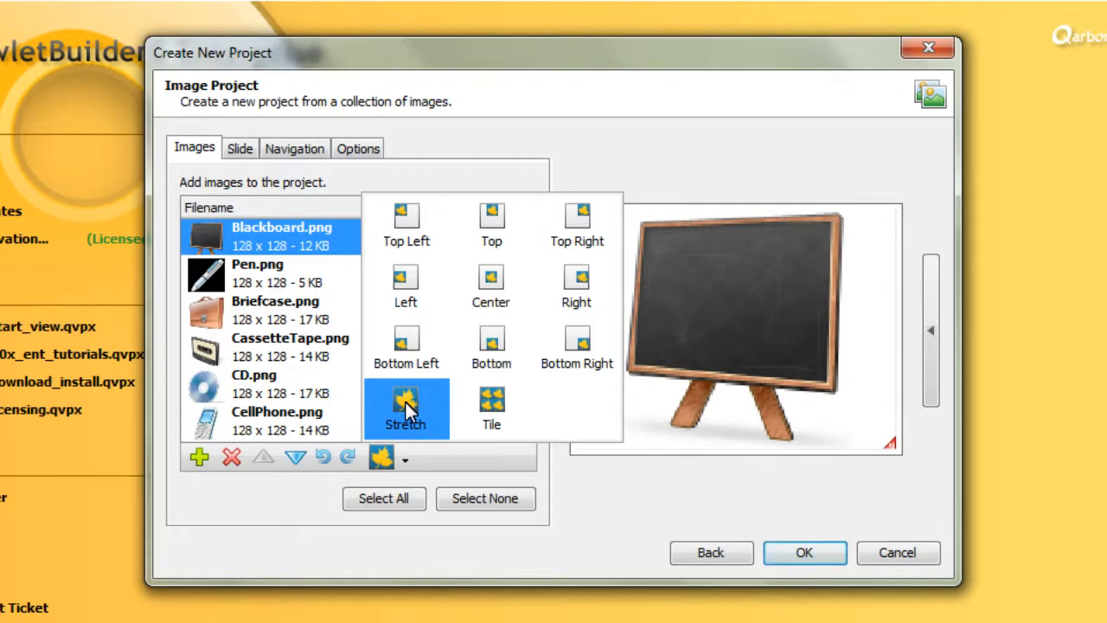
{"action": "left_click", "coordinate": [578, 344]}
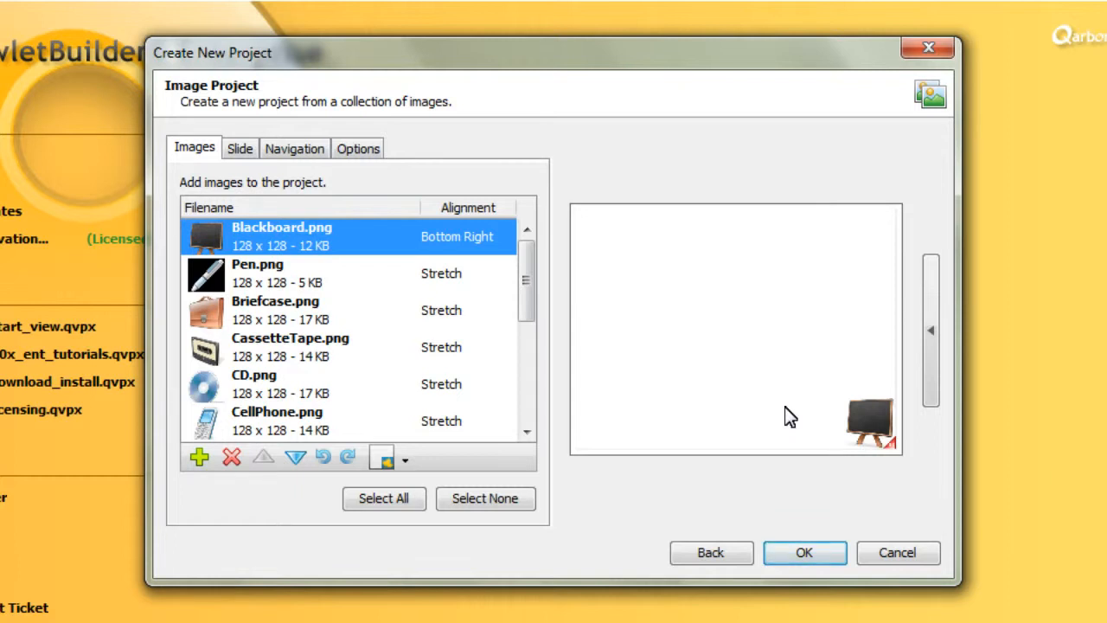
Set the alignment of Pen.png to Tile
{"action": "left_click", "coordinate": [276, 282]}
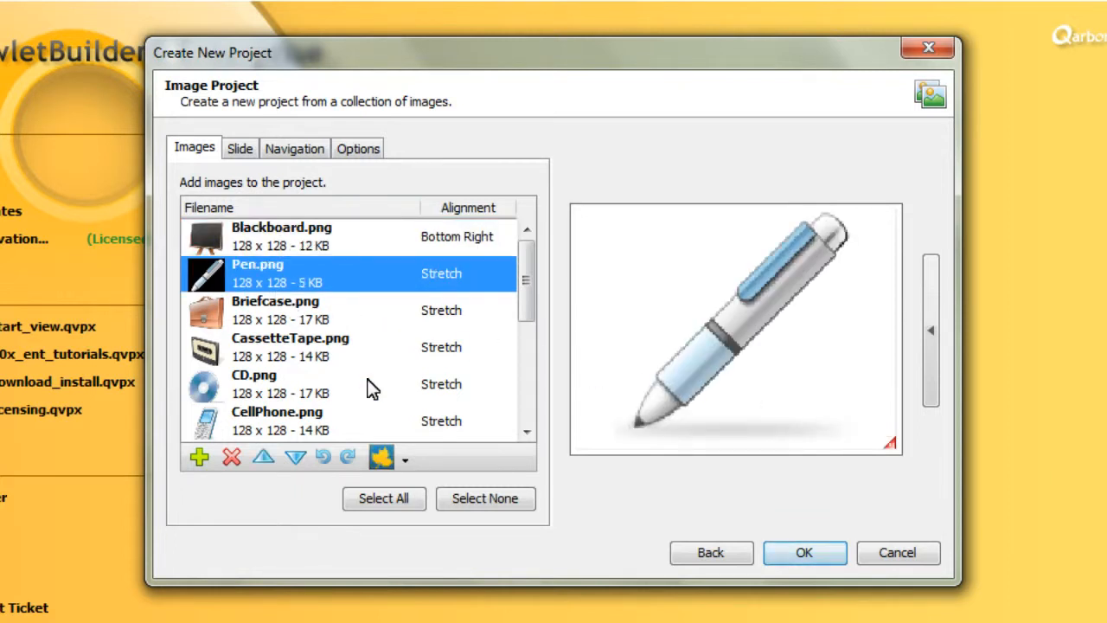
{"action": "left_click", "coordinate": [404, 460]}
{"action": "left_click", "coordinate": [489, 407]}
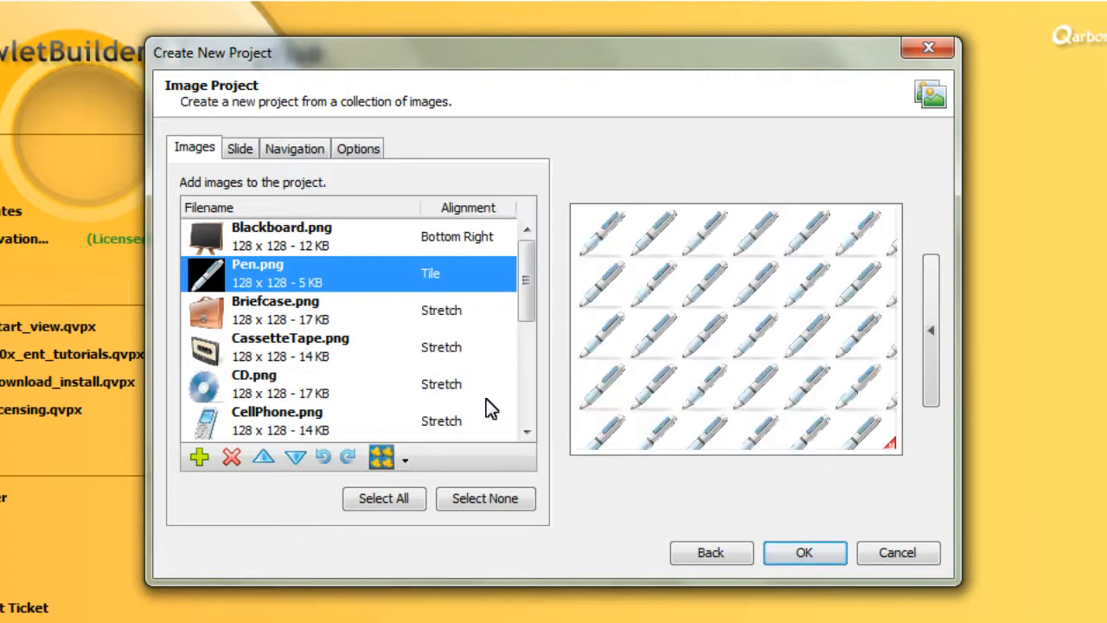
Set the alignment of all the project's images to Stretch
{"action": "left_click", "coordinate": [317, 236]}
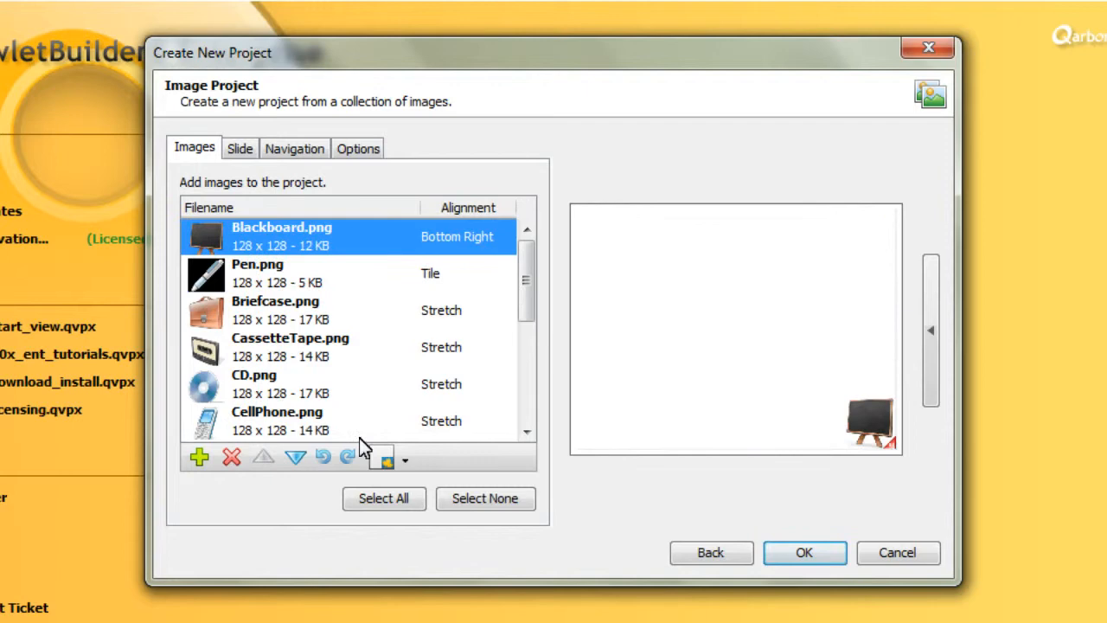
{"action": "left_click", "coordinate": [381, 498]}
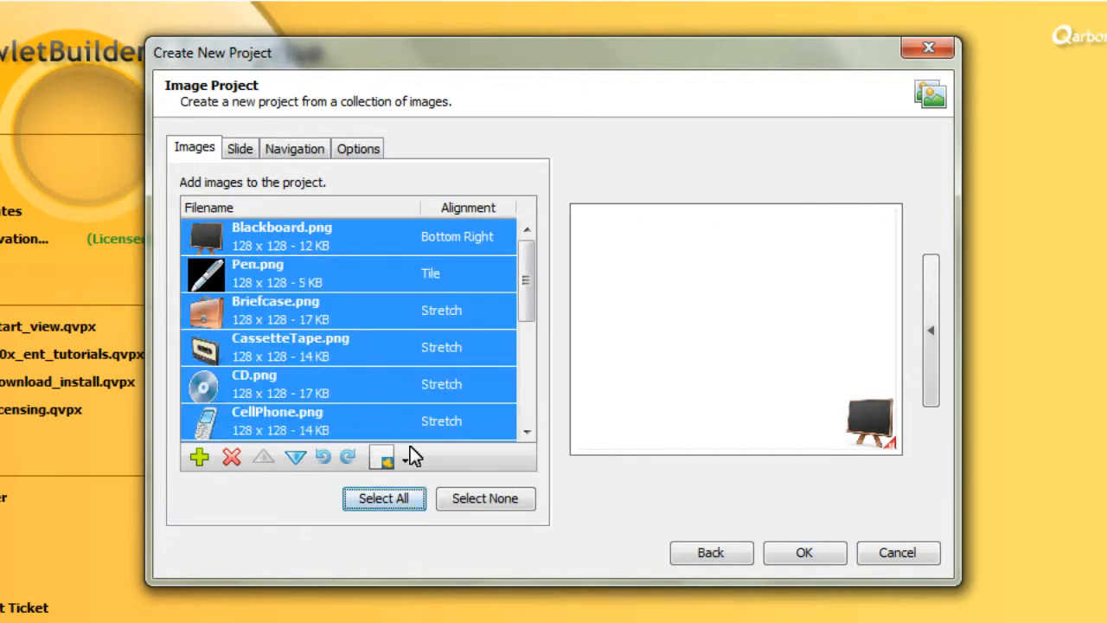
{"action": "left_click", "coordinate": [406, 461]}
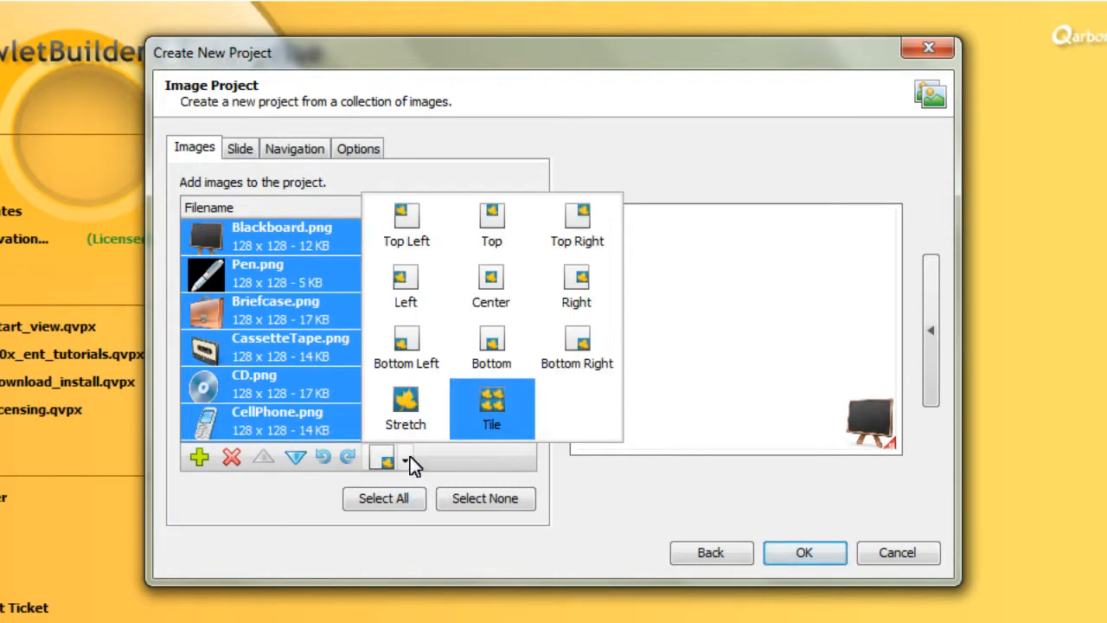
{"action": "left_click", "coordinate": [405, 408]}
Check the previews of Pen.png, Briefcase.png and CD.png with their new alignment
{"action": "left_click", "coordinate": [319, 276]}
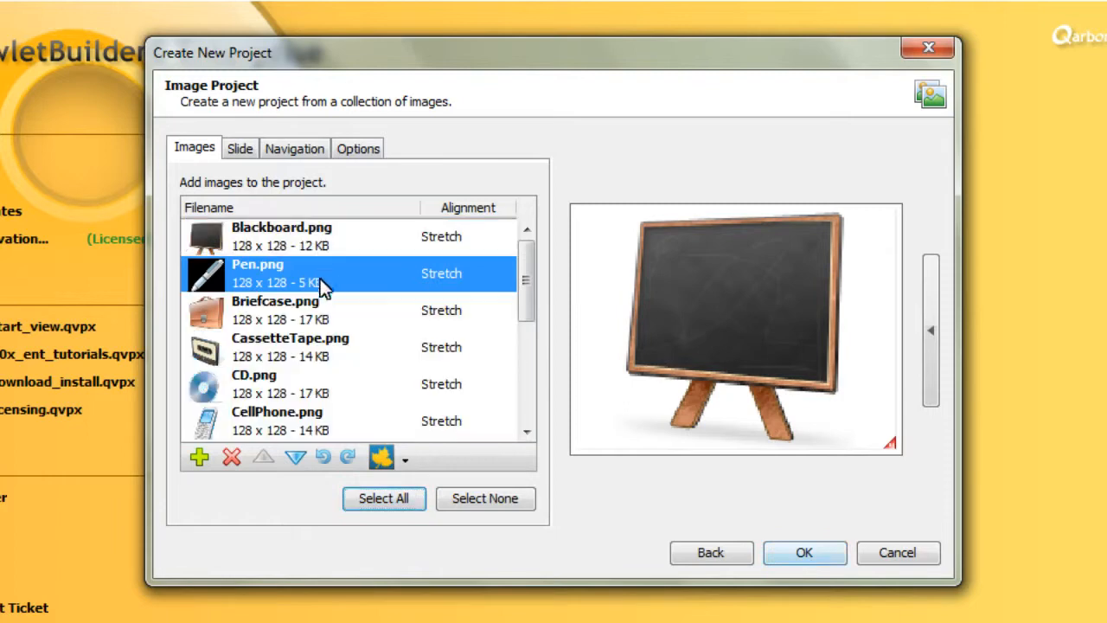
{"action": "left_click", "coordinate": [329, 317]}
{"action": "left_click", "coordinate": [330, 377]}
{"action": "left_click", "coordinate": [315, 282]}
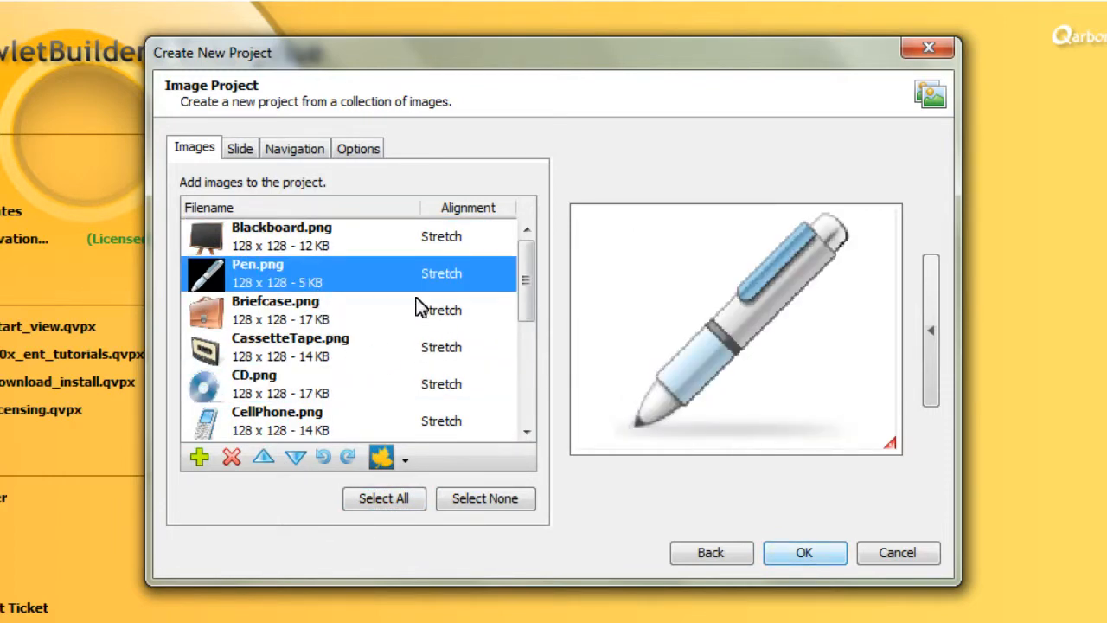
Set the slide size to the standard SVGA (Recommended): 800 x 600
{"action": "left_click", "coordinate": [243, 152]}
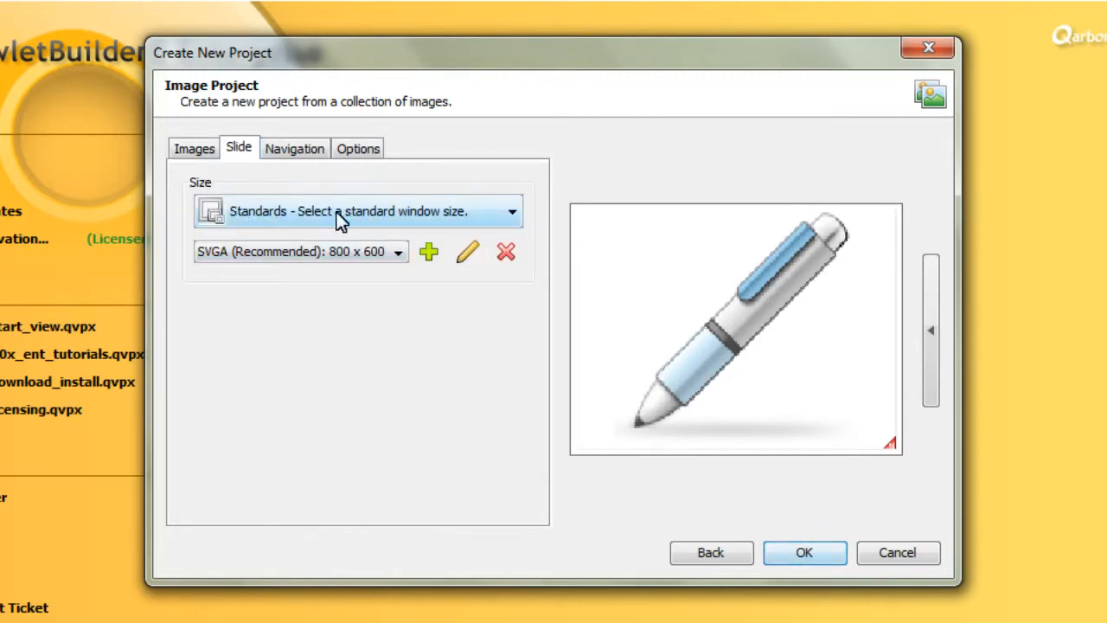
{"action": "left_click", "coordinate": [399, 255]}
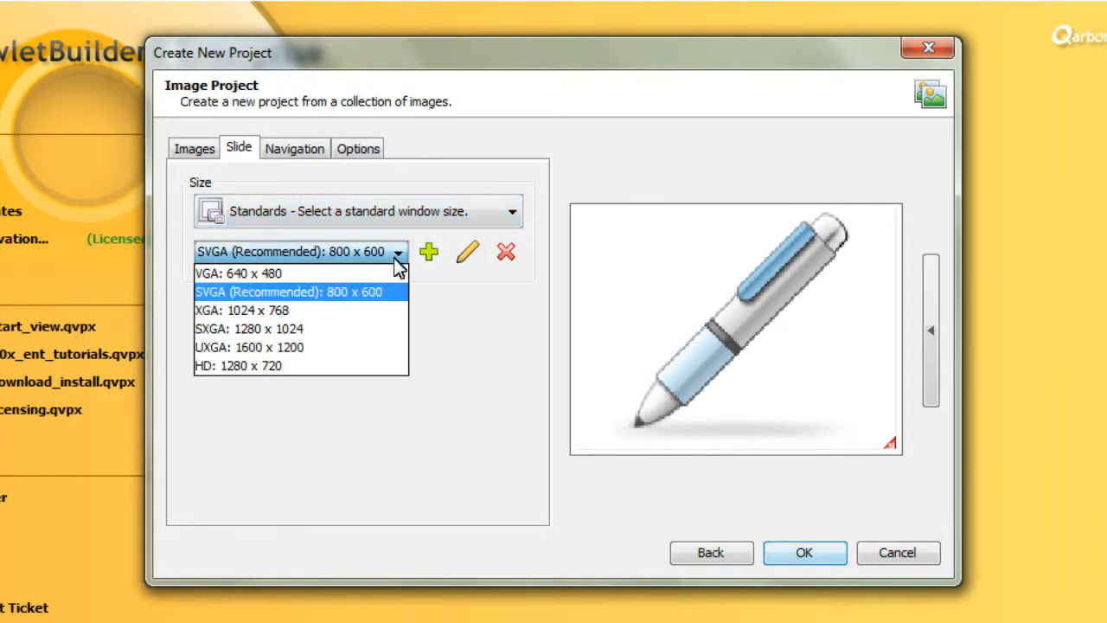
{"action": "left_click", "coordinate": [364, 294]}
Switch the slide size to a custom width and height and return it to a standard window size
{"action": "left_click", "coordinate": [355, 216]}
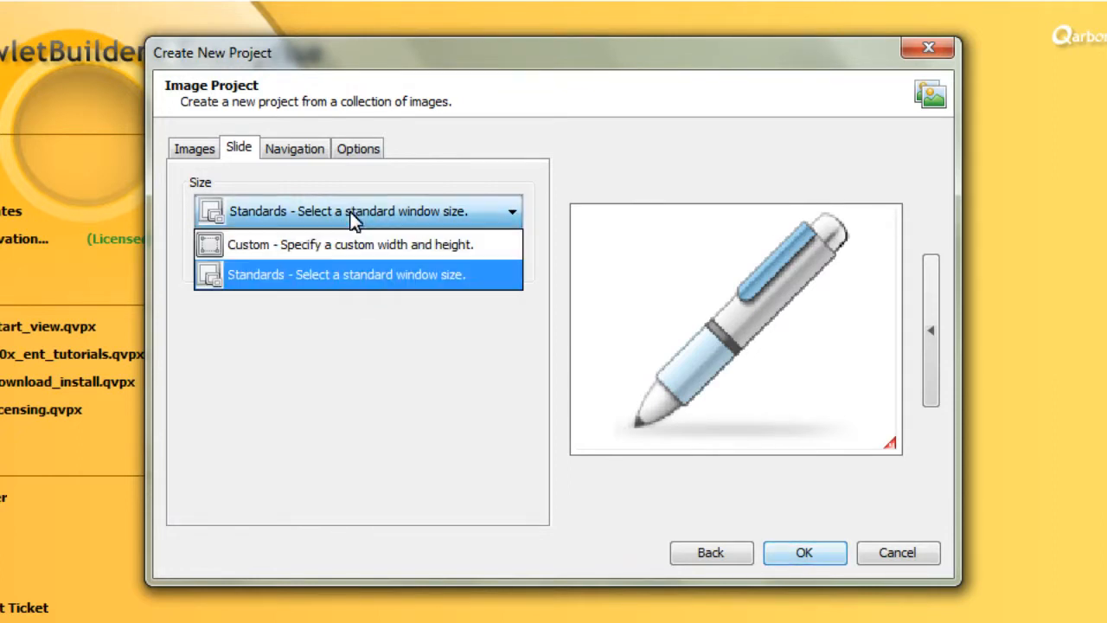
{"action": "left_click", "coordinate": [346, 244]}
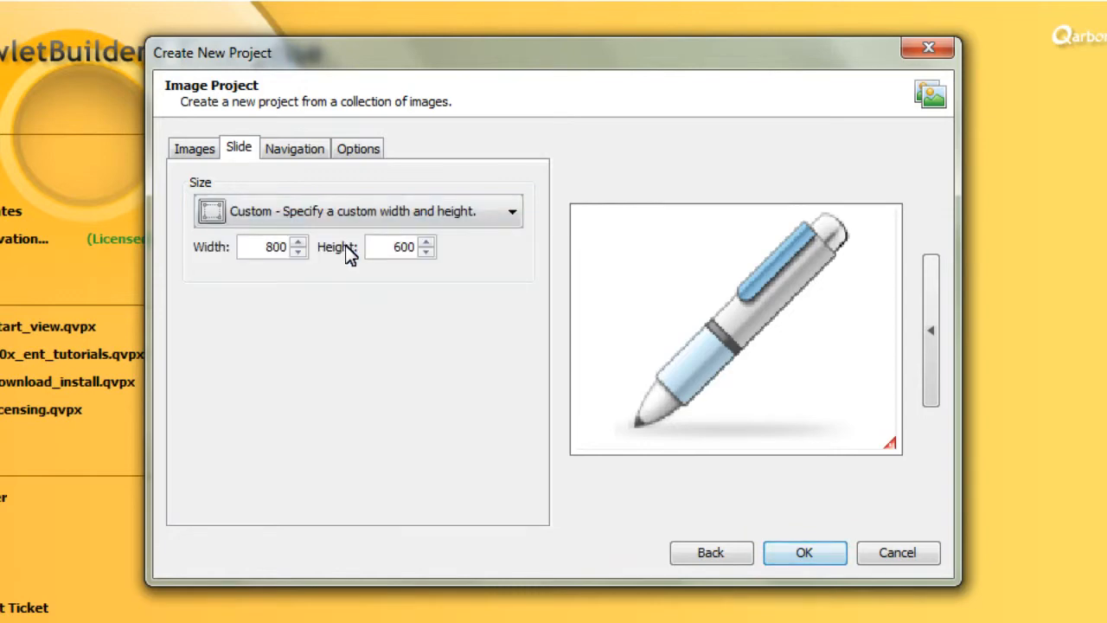
{"action": "left_click", "coordinate": [356, 222]}
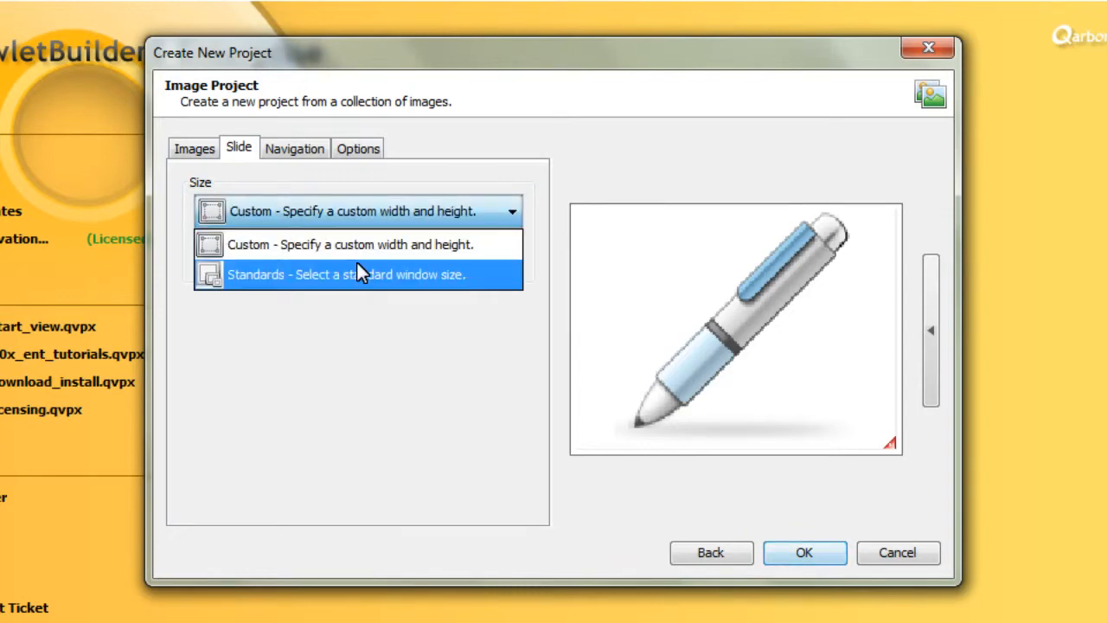
{"action": "left_click", "coordinate": [353, 263]}
Set the slide duration to 4.0 seconds and keep the option to add a pause to the slides enabled
{"action": "left_click", "coordinate": [313, 154]}
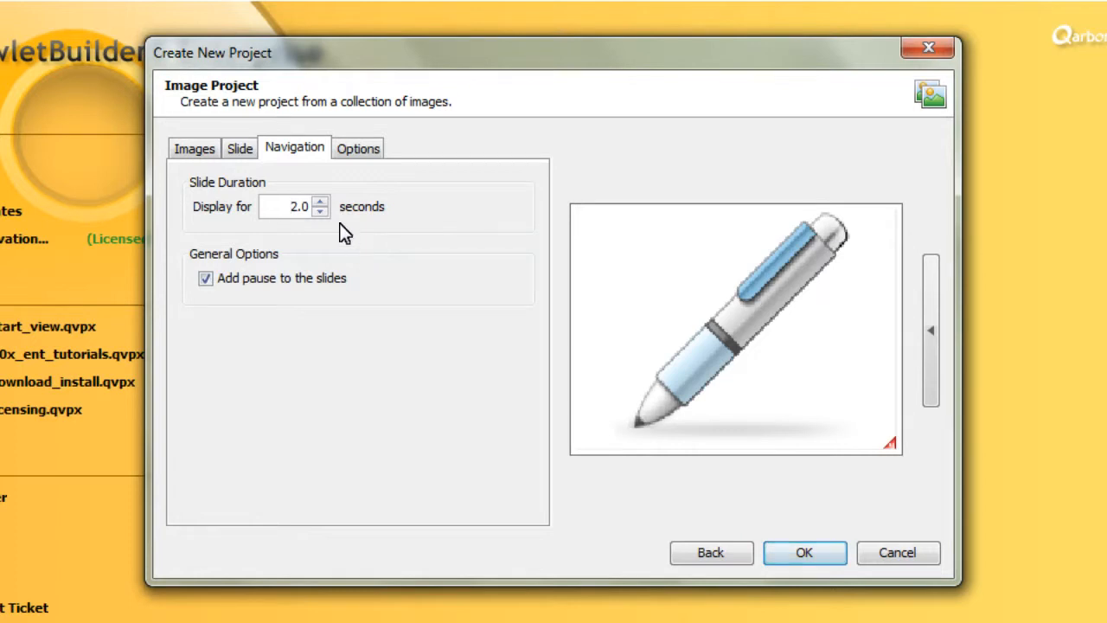
{"action": "left_click", "coordinate": [206, 281]}
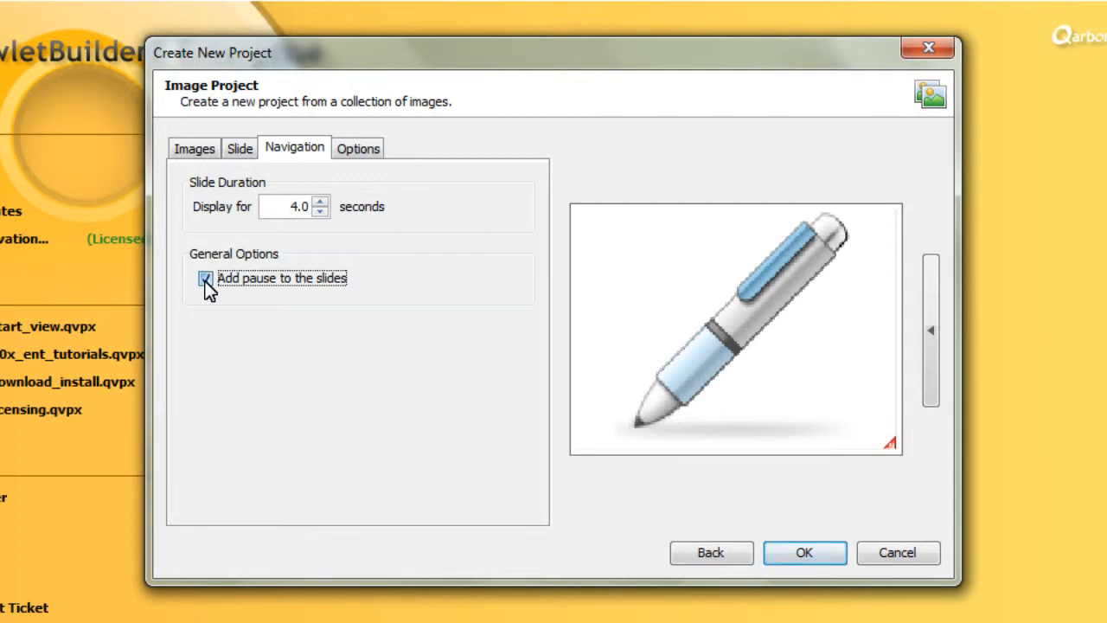
{"action": "left_click", "coordinate": [205, 280]}
Keep the Classic Stylesheet and set the slide transition to Fade Transition at Medium speed
{"action": "left_click", "coordinate": [369, 153]}
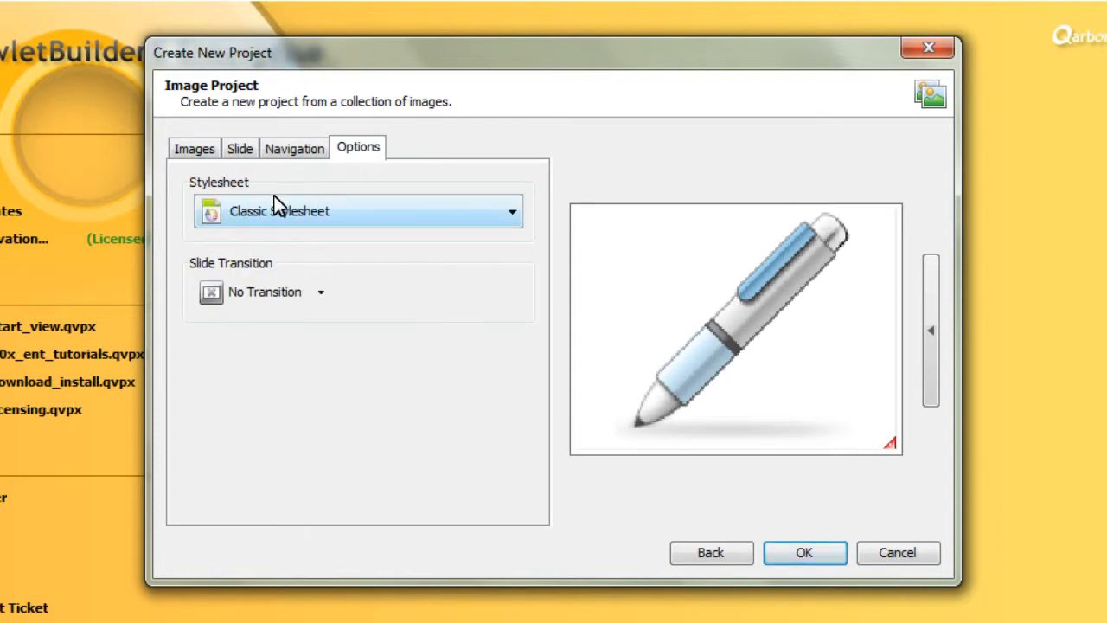
{"action": "left_click", "coordinate": [514, 218]}
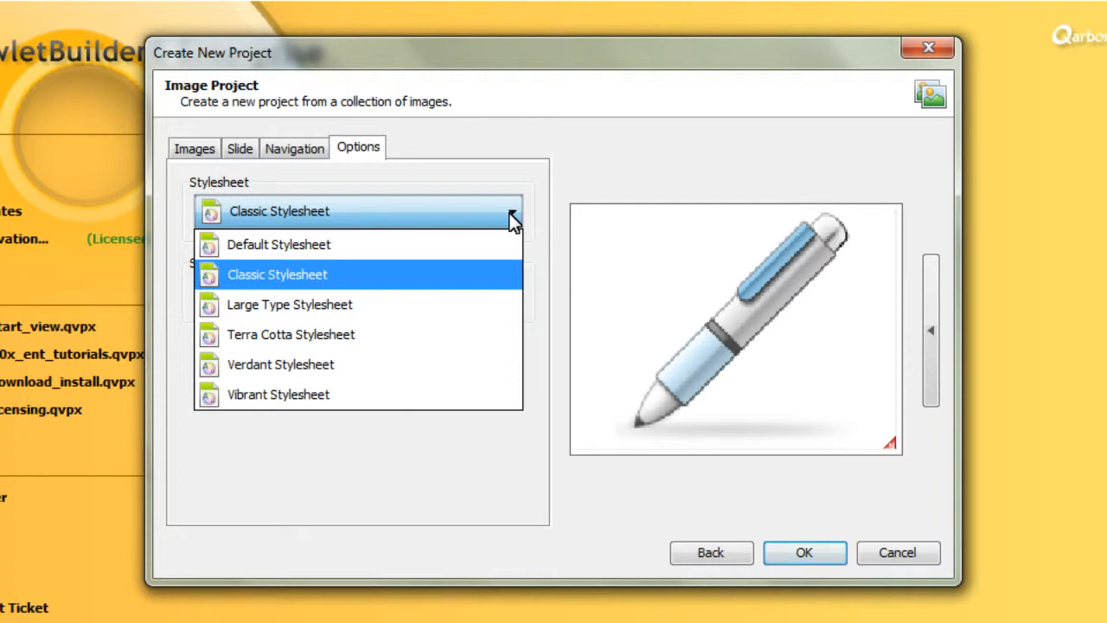
{"action": "left_click", "coordinate": [514, 218]}
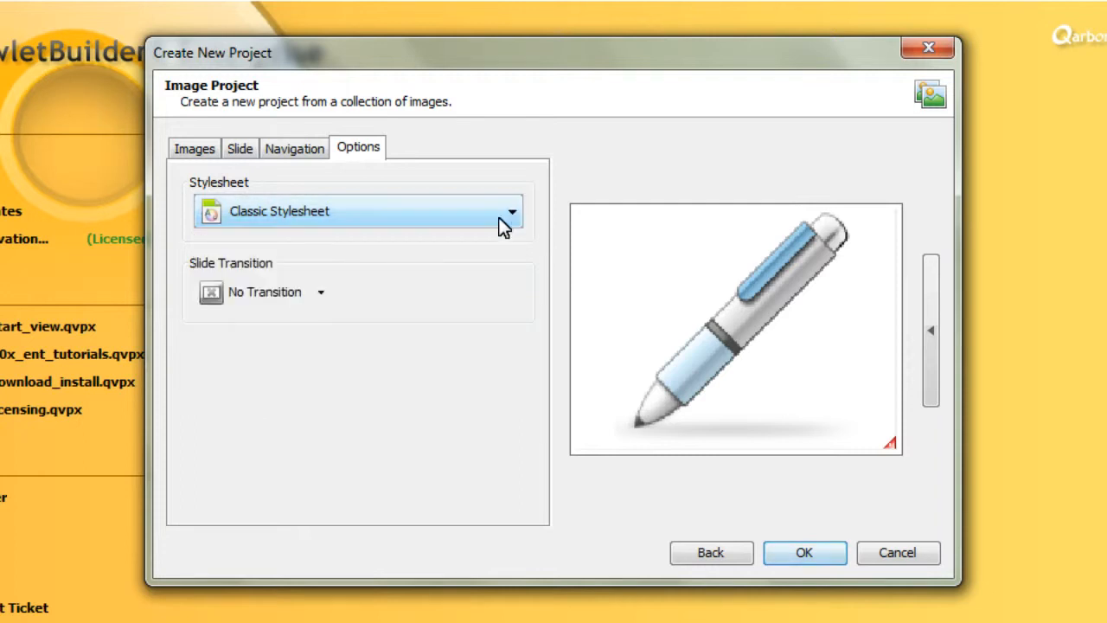
{"action": "left_click", "coordinate": [321, 285]}
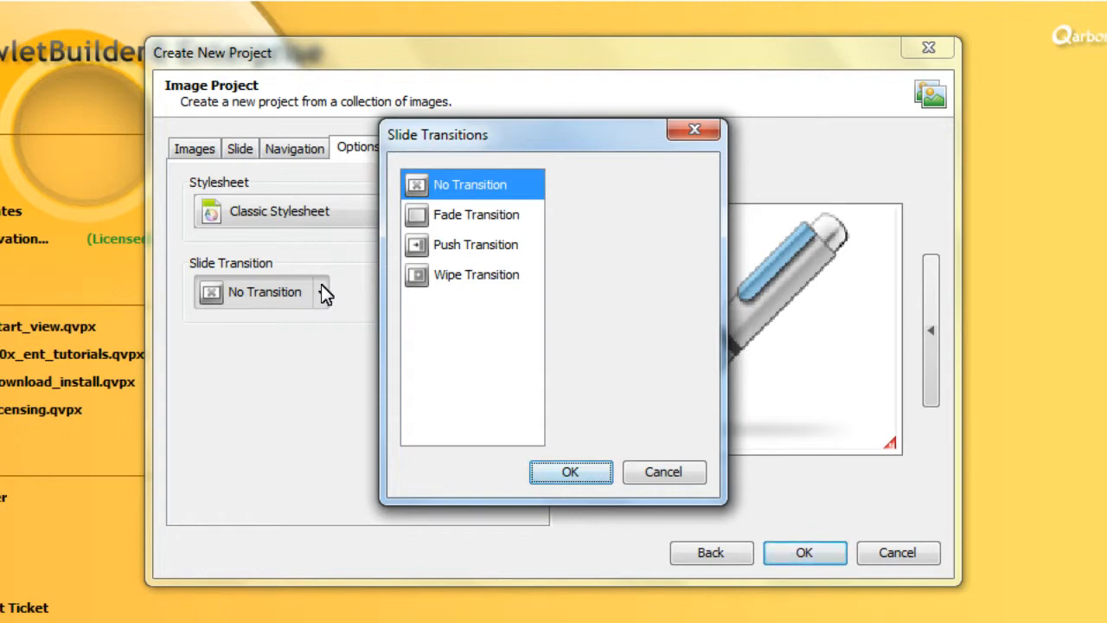
{"action": "left_click", "coordinate": [518, 221]}
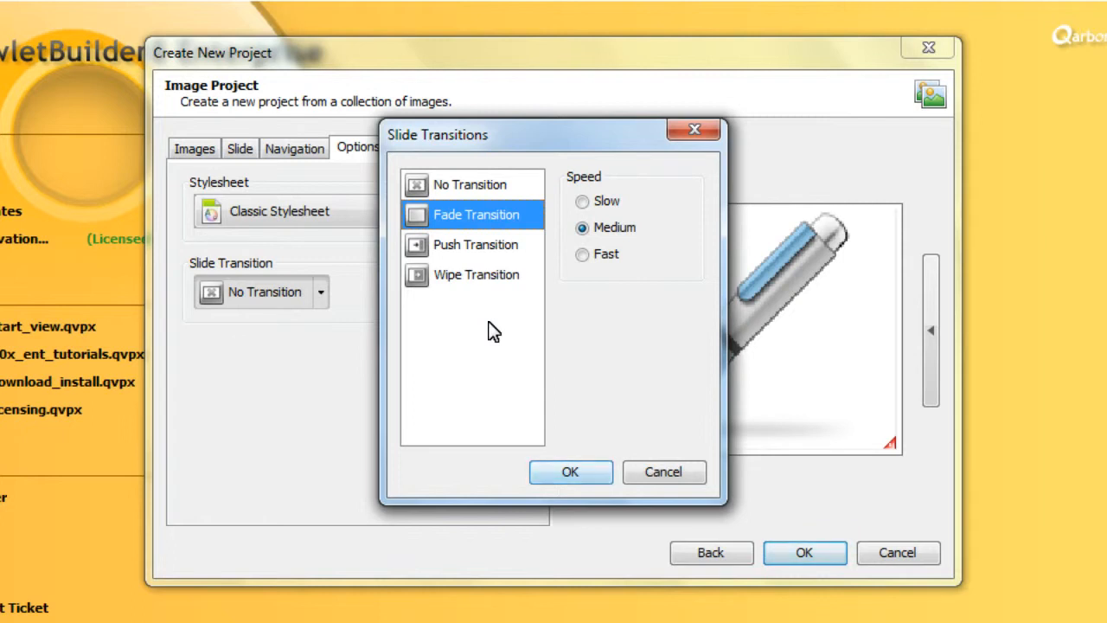
{"action": "left_click", "coordinate": [571, 472]}
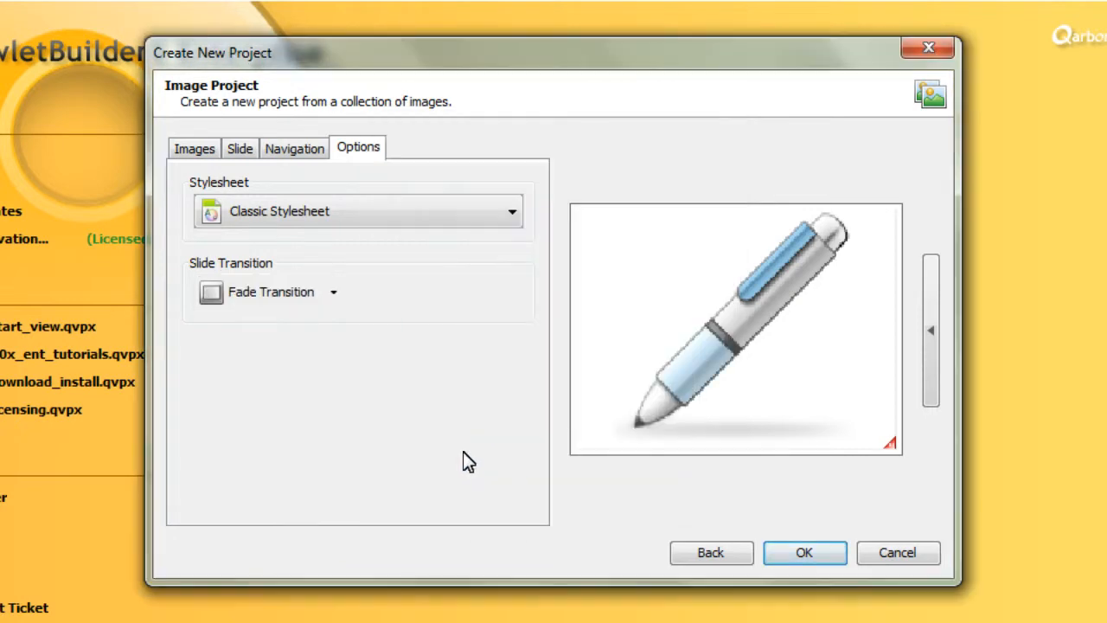
Review the image project's settings pages and create the project
{"action": "left_click", "coordinate": [218, 154]}
{"action": "left_click", "coordinate": [281, 153]}
{"action": "left_click", "coordinate": [343, 153]}
{"action": "left_click", "coordinate": [212, 154]}
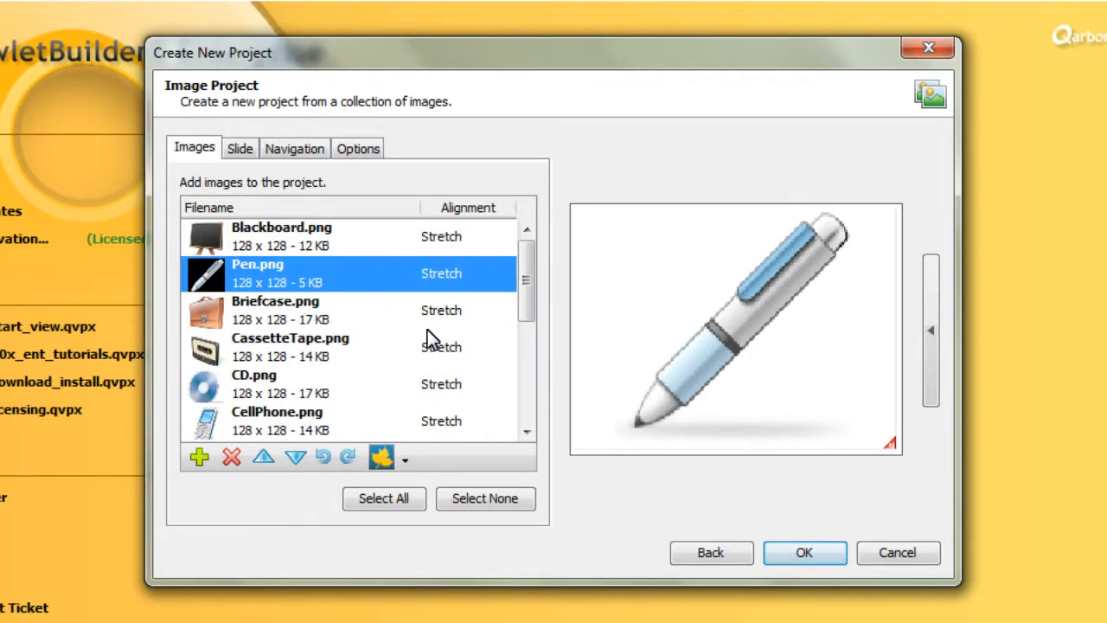
{"action": "left_click", "coordinate": [834, 557]}
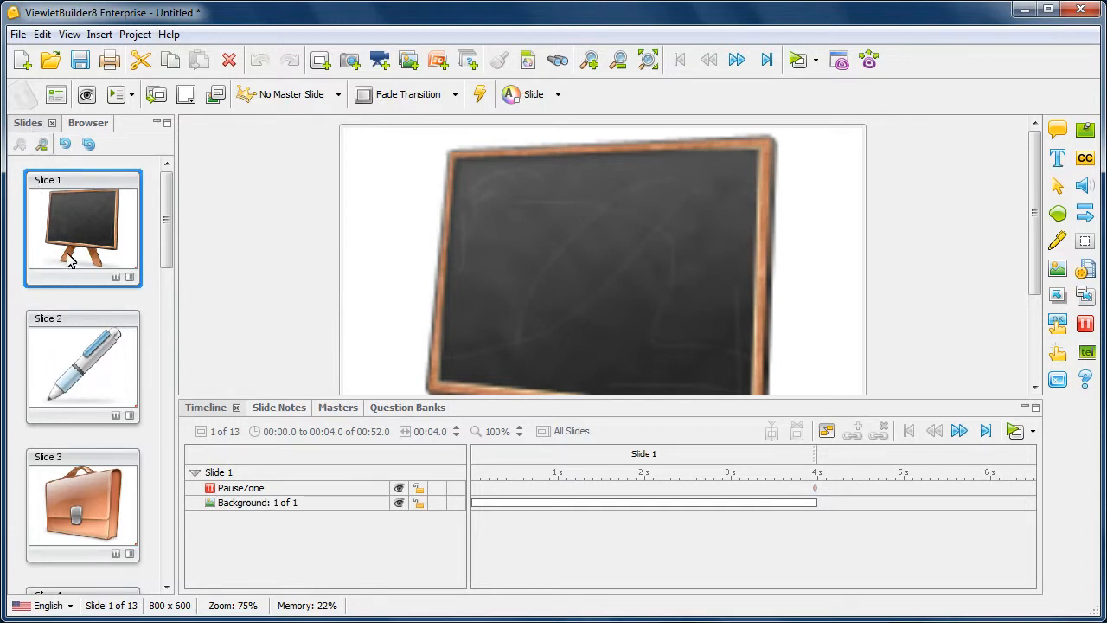
View slides 2 and 3 of the new project and return to slide 1
{"action": "left_click", "coordinate": [113, 347]}
{"action": "left_click", "coordinate": [106, 510]}
{"action": "left_click", "coordinate": [83, 376]}
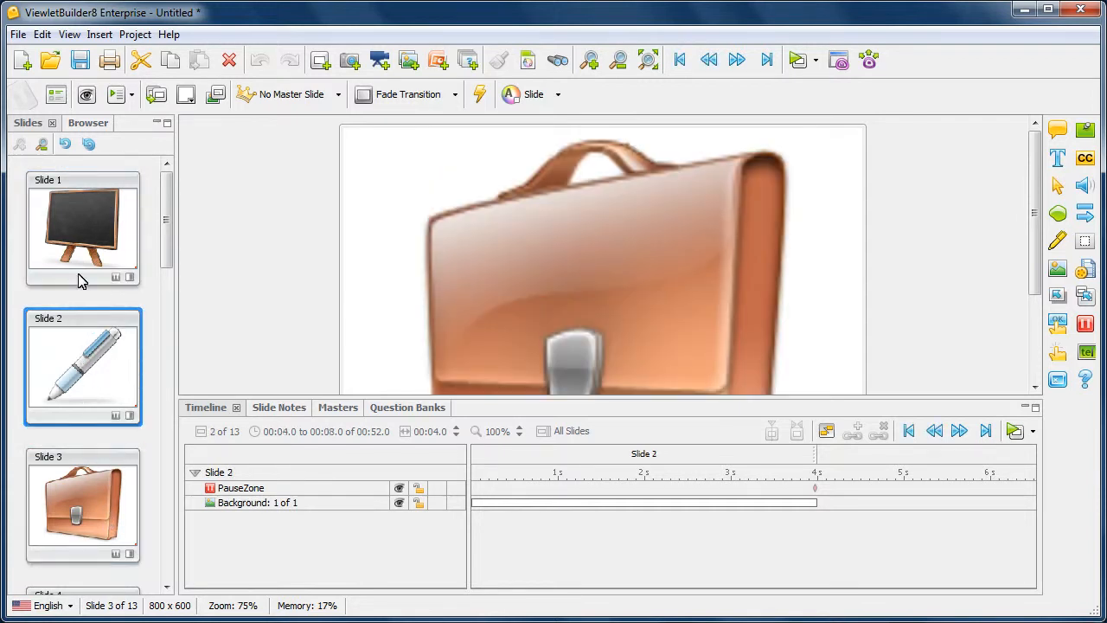
{"action": "left_click", "coordinate": [78, 279]}
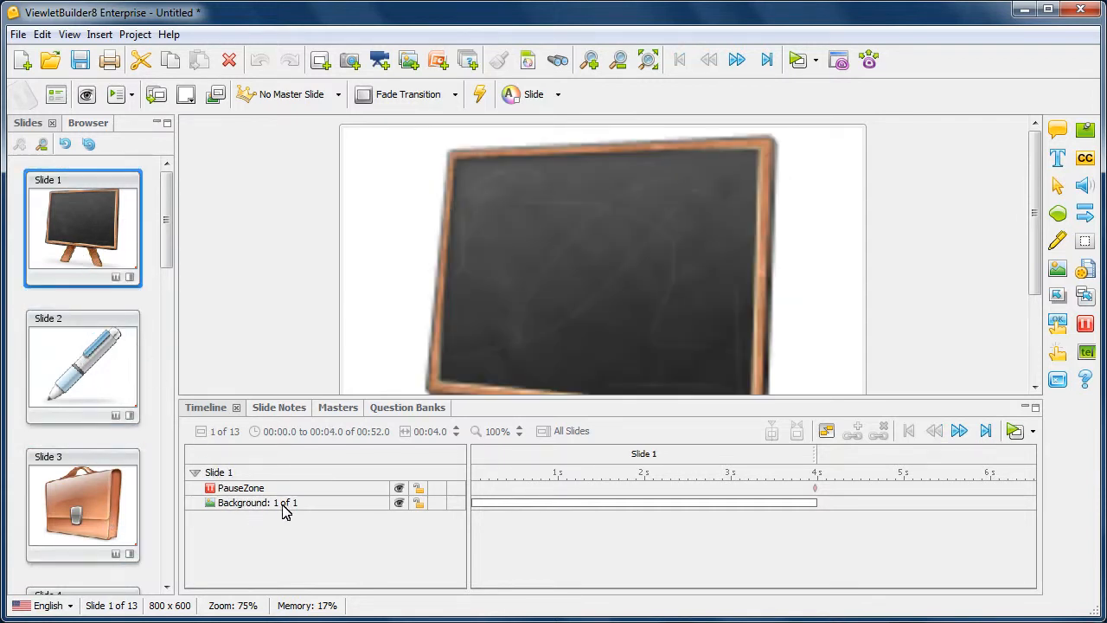